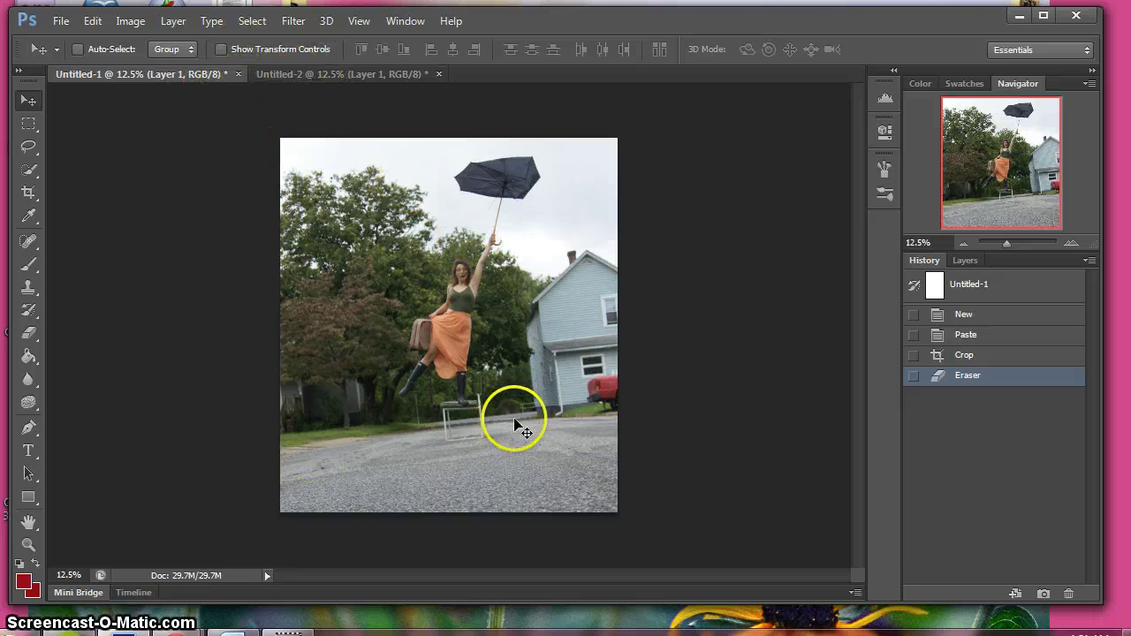
# - Compare the street and umbrella-woman photos, then float the umbrella-woman document in its own window
pyautogui.click(278, 76)
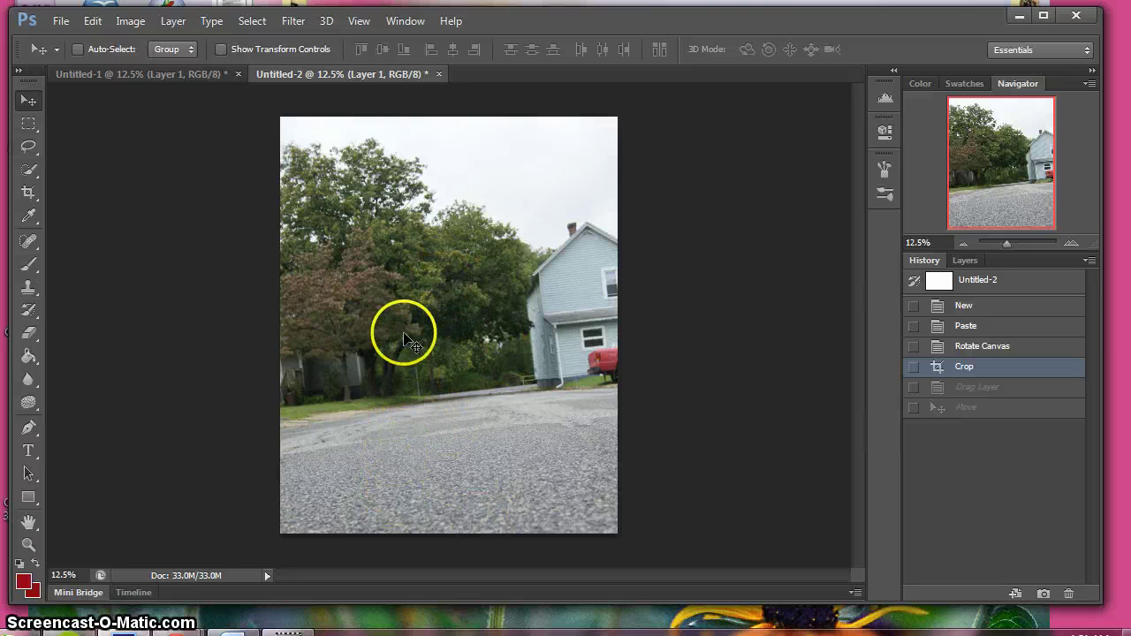
pyautogui.click(123, 75)
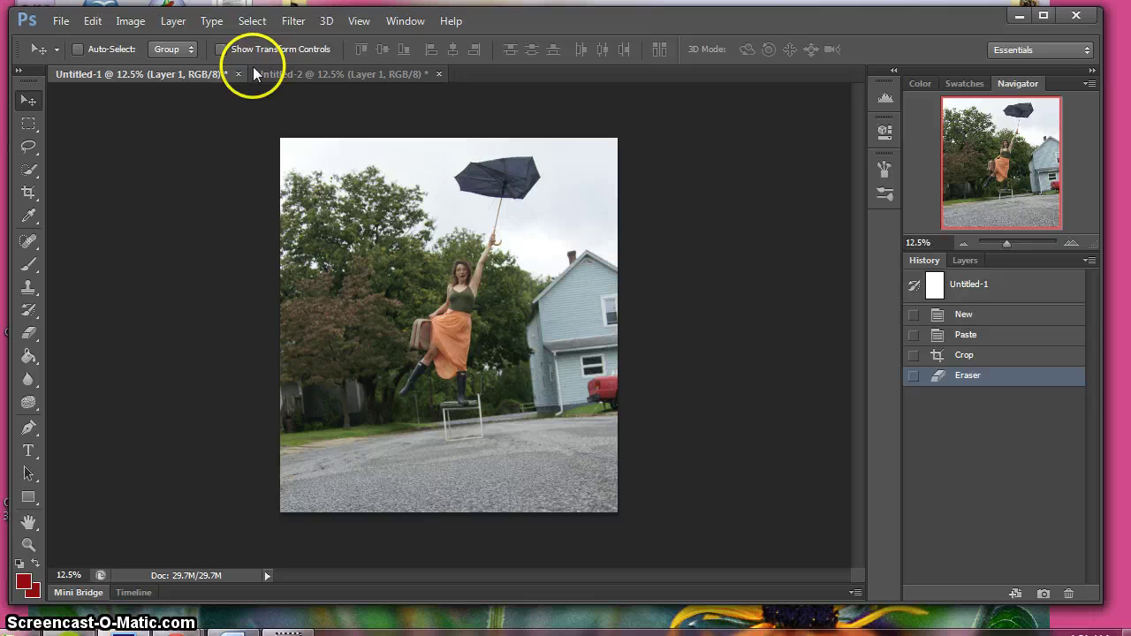
pyautogui.click(277, 74)
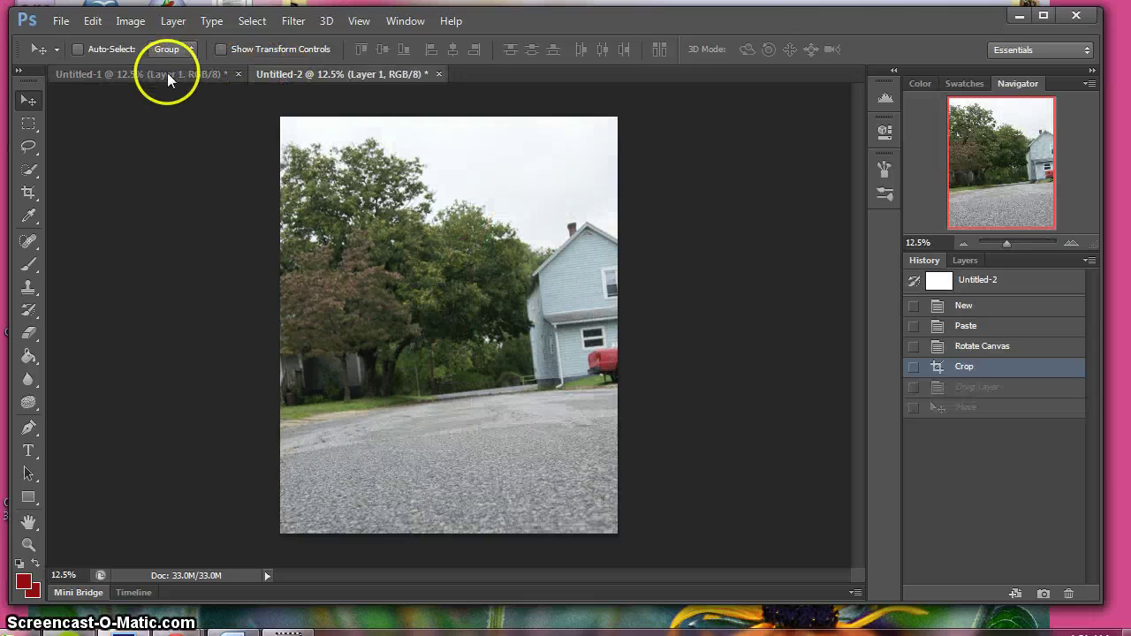
pyautogui.click(115, 75)
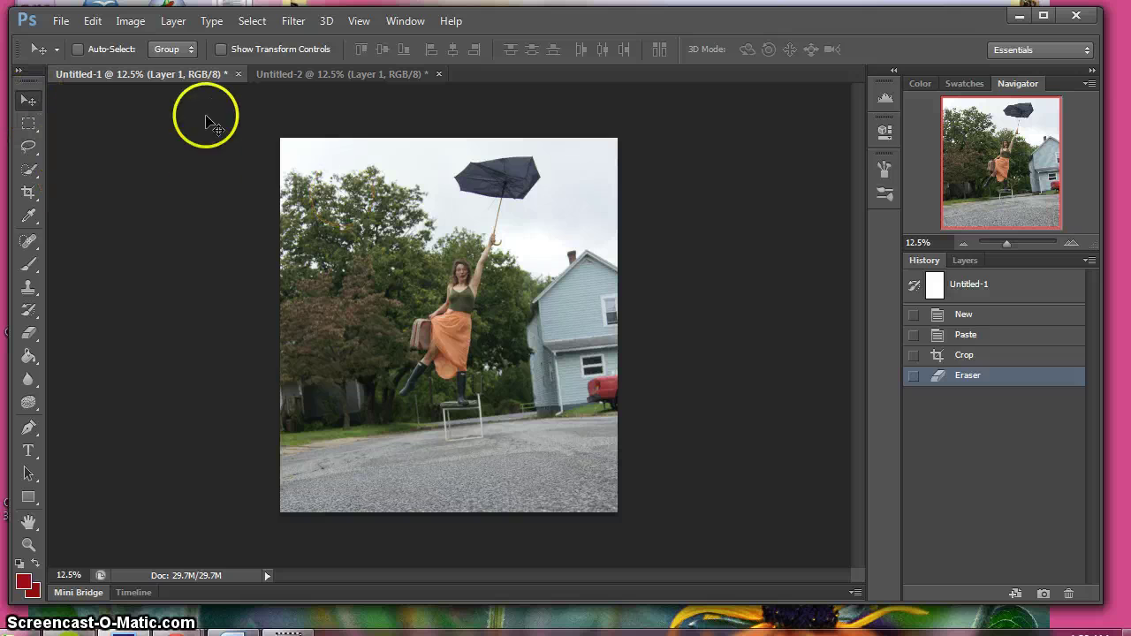
pyautogui.moveTo(137, 82); pyautogui.dragTo(172, 110)
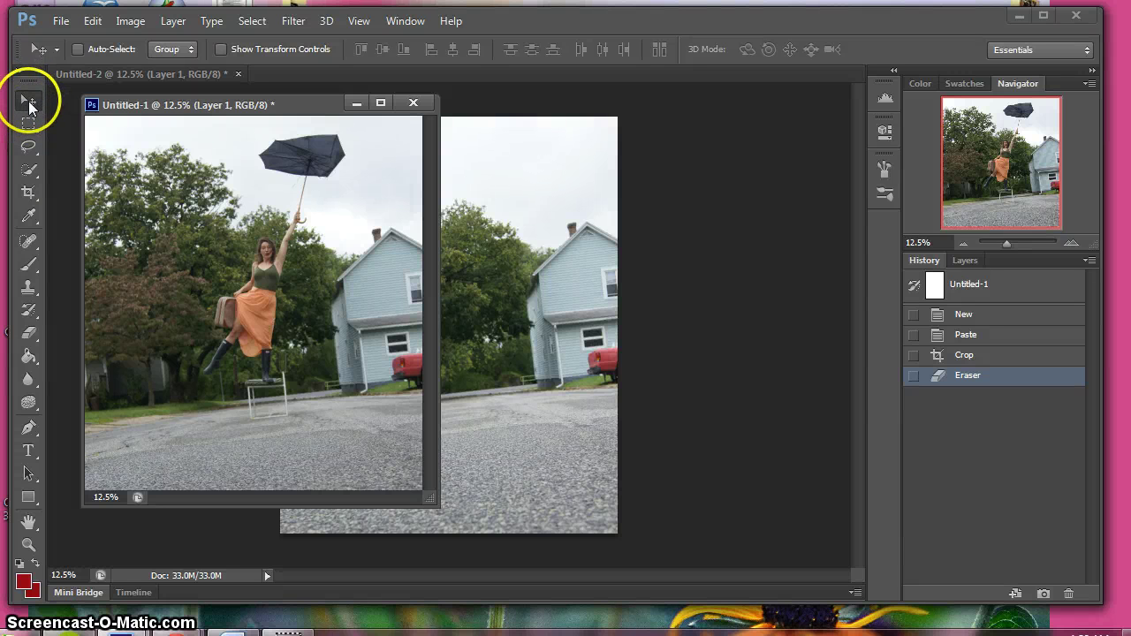
# - Drag the umbrella-woman image into Untitled-2 as Layer 2 and position it over the street
pyautogui.moveTo(200, 247); pyautogui.dragTo(502, 301)
pyautogui.click(358, 103)
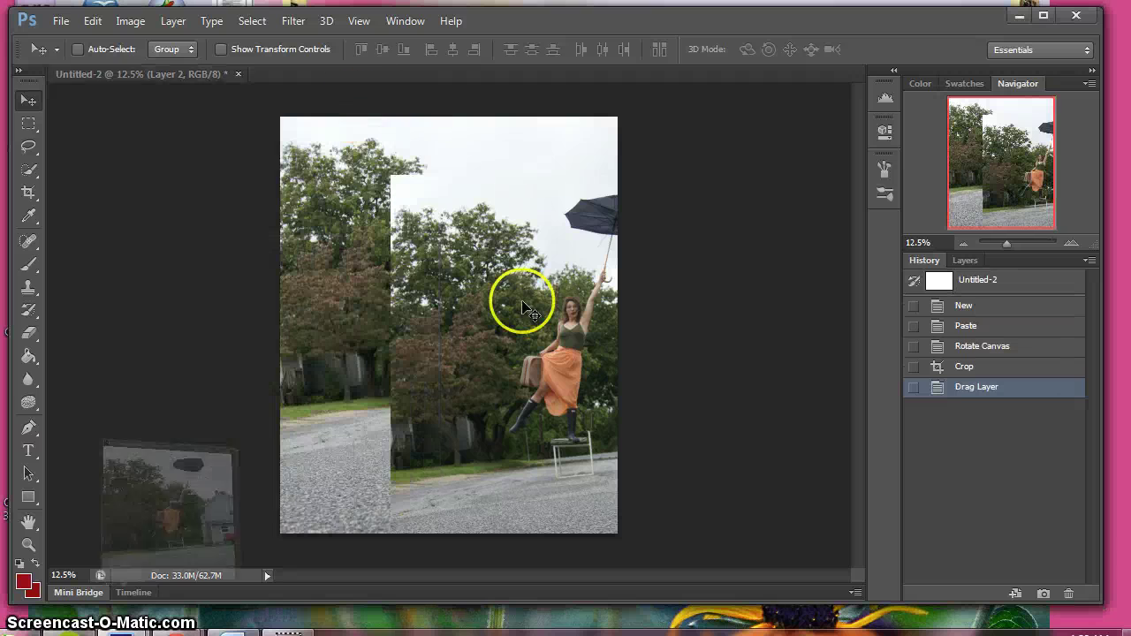
pyautogui.moveTo(537, 345); pyautogui.dragTo(454, 309)
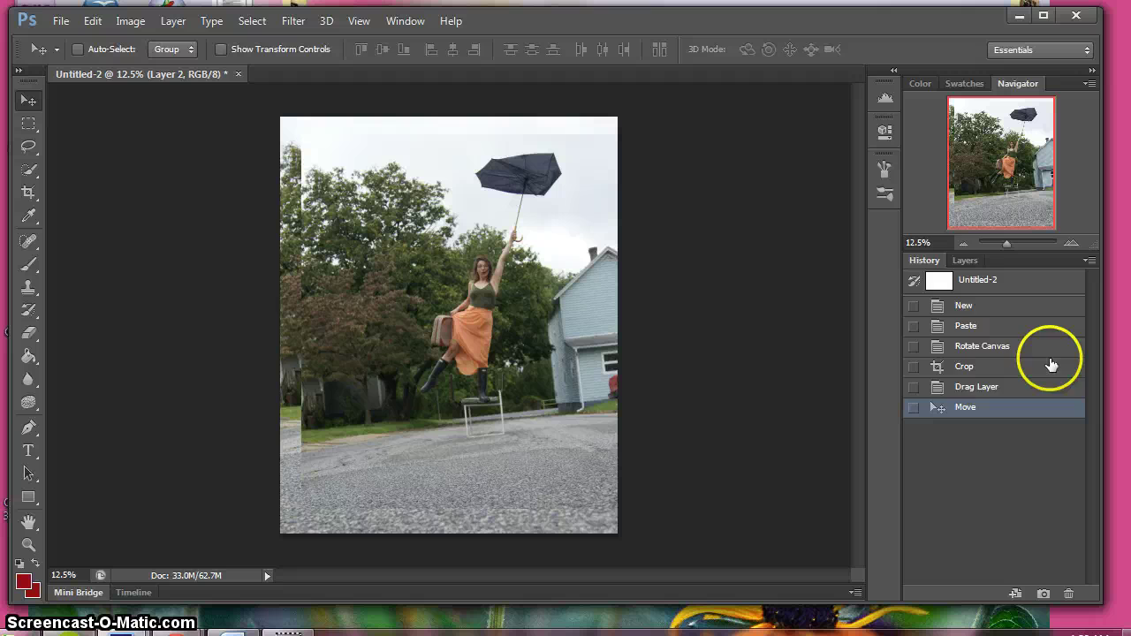
pyautogui.click(965, 259)
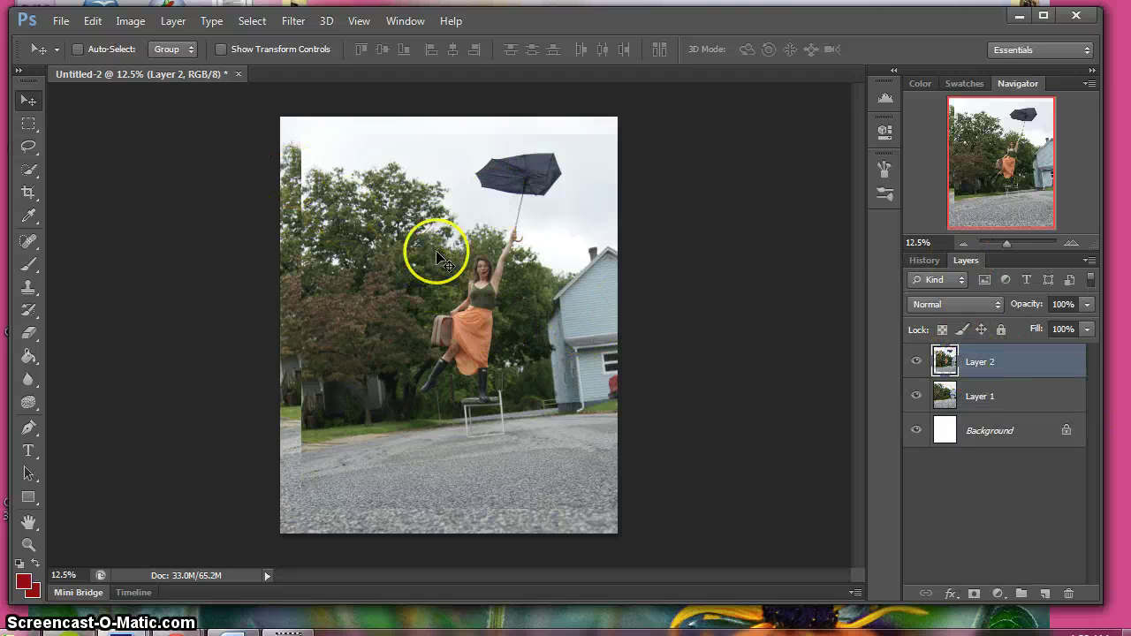
# - Lower Layer 2's opacity to 51% so the street shows through
pyautogui.click(1087, 304)
pyautogui.click(1029, 323)
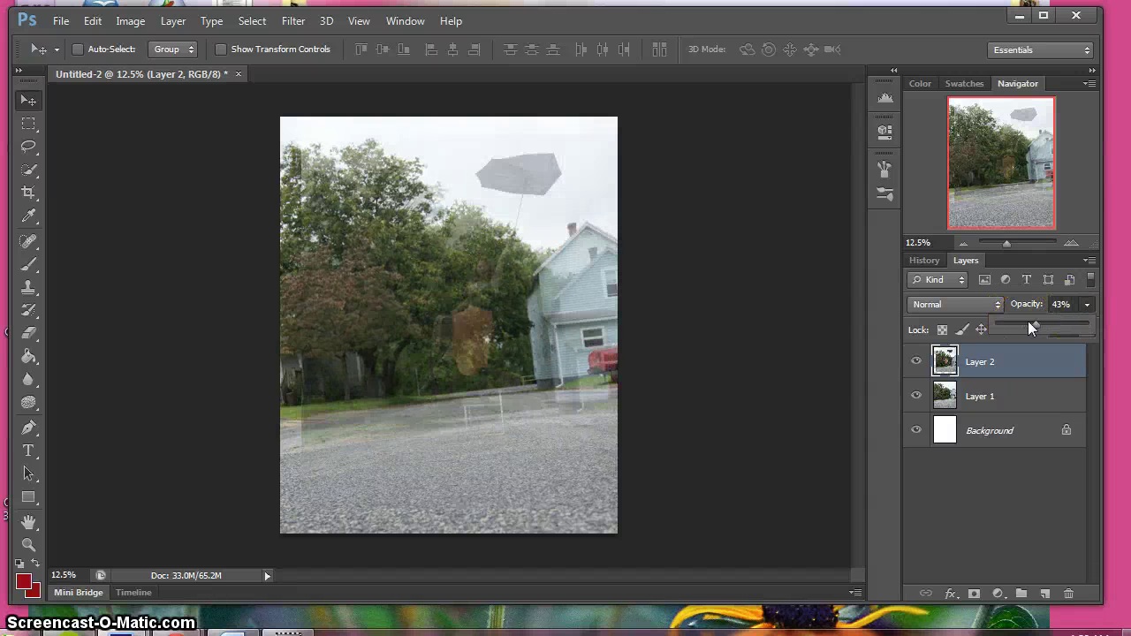
pyautogui.moveTo(1028, 322); pyautogui.dragTo(1030, 322)
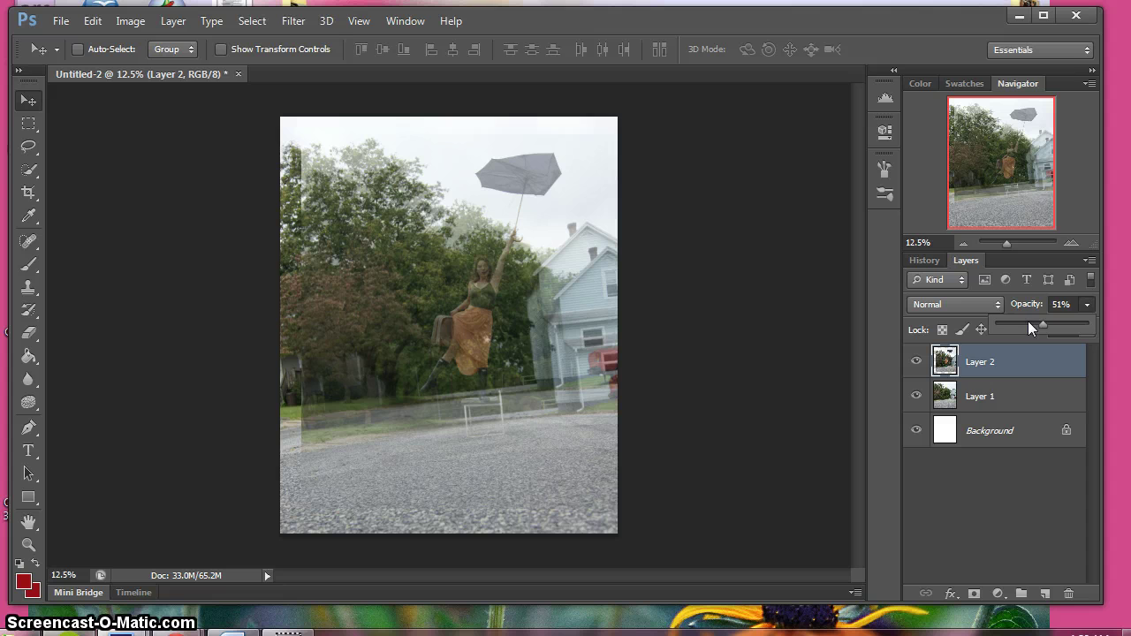
# - Zoom in on the woman and chair, then nudge Layer 2 to align with the street below
pyautogui.click(1071, 243)
pyautogui.click(1070, 243)
pyautogui.click(1071, 243)
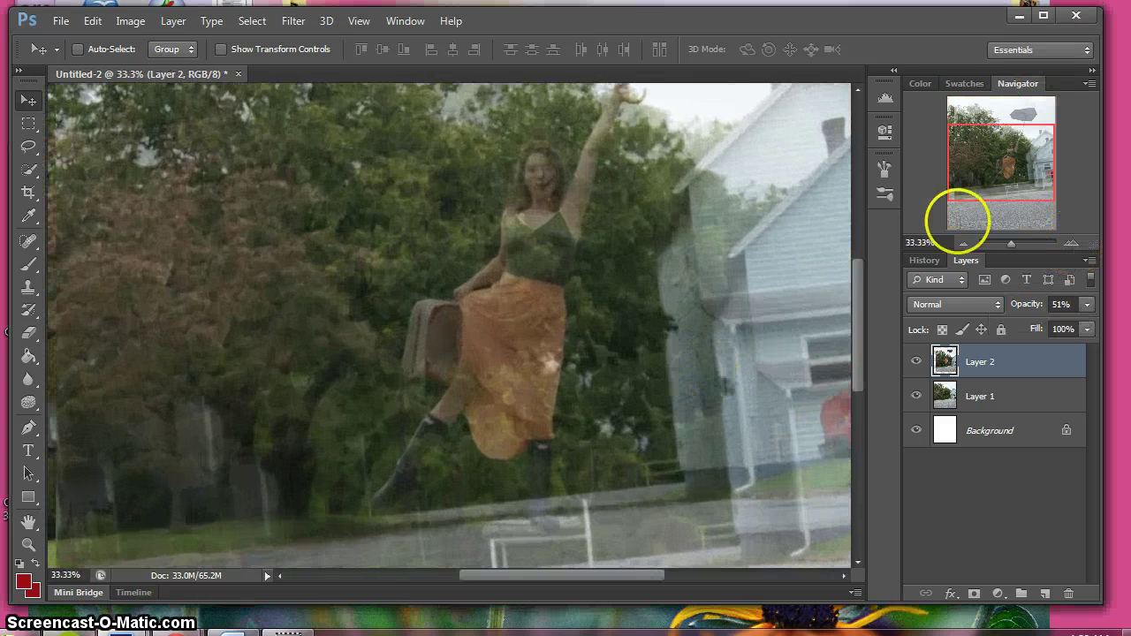
pyautogui.moveTo(959, 216); pyautogui.dragTo(1002, 189)
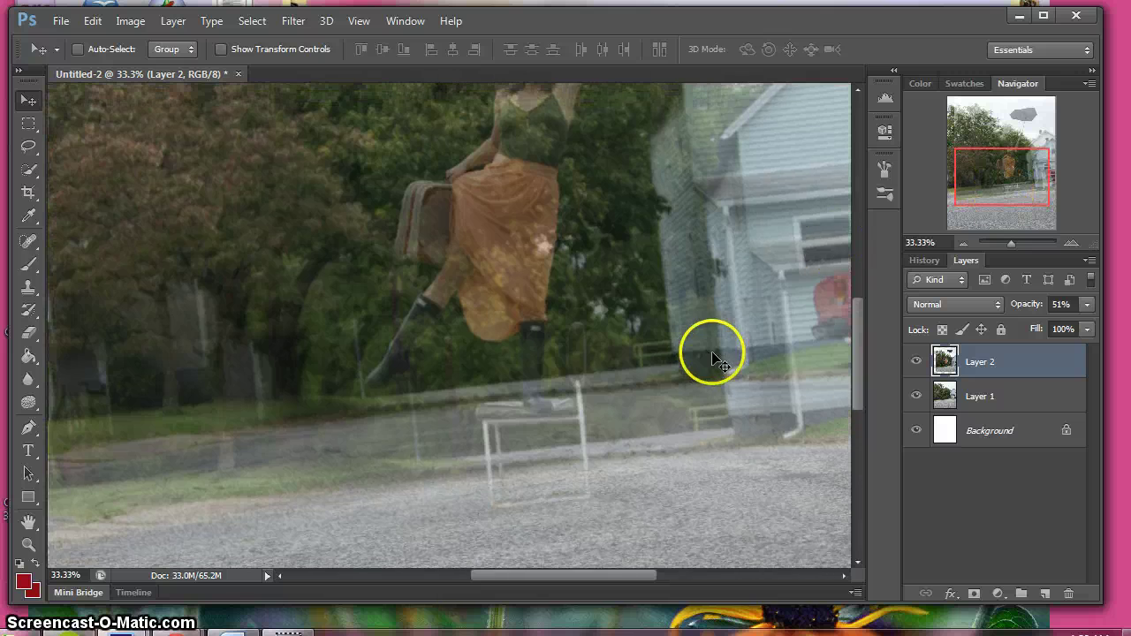
pyautogui.moveTo(711, 353); pyautogui.dragTo(651, 291)
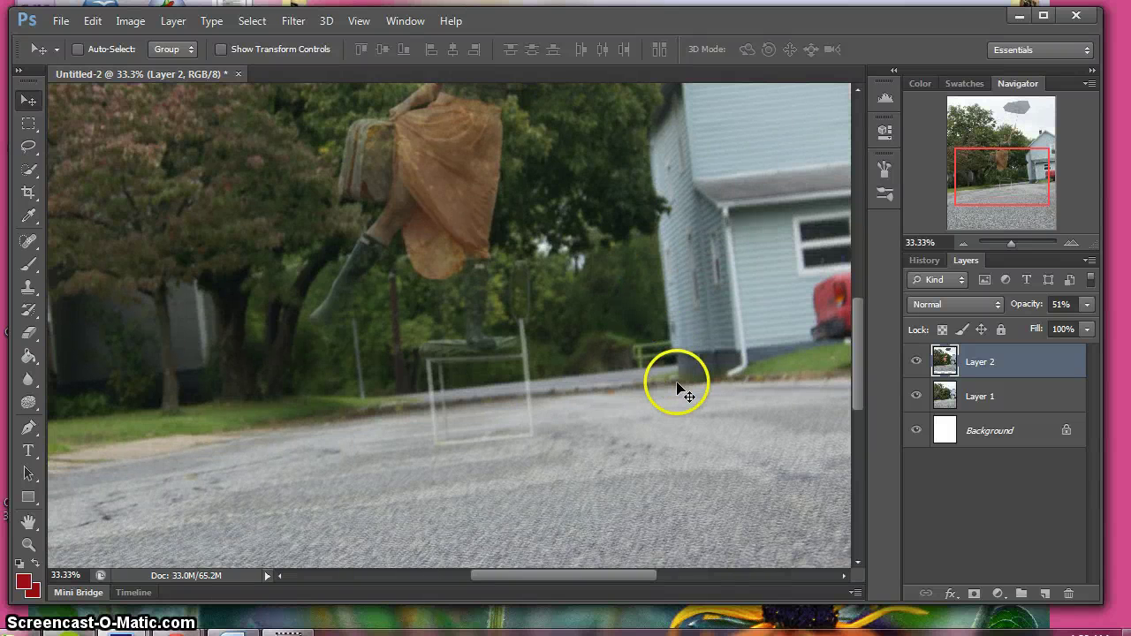
pyautogui.press('Up')
pyautogui.press('Up')
pyautogui.press('Up')
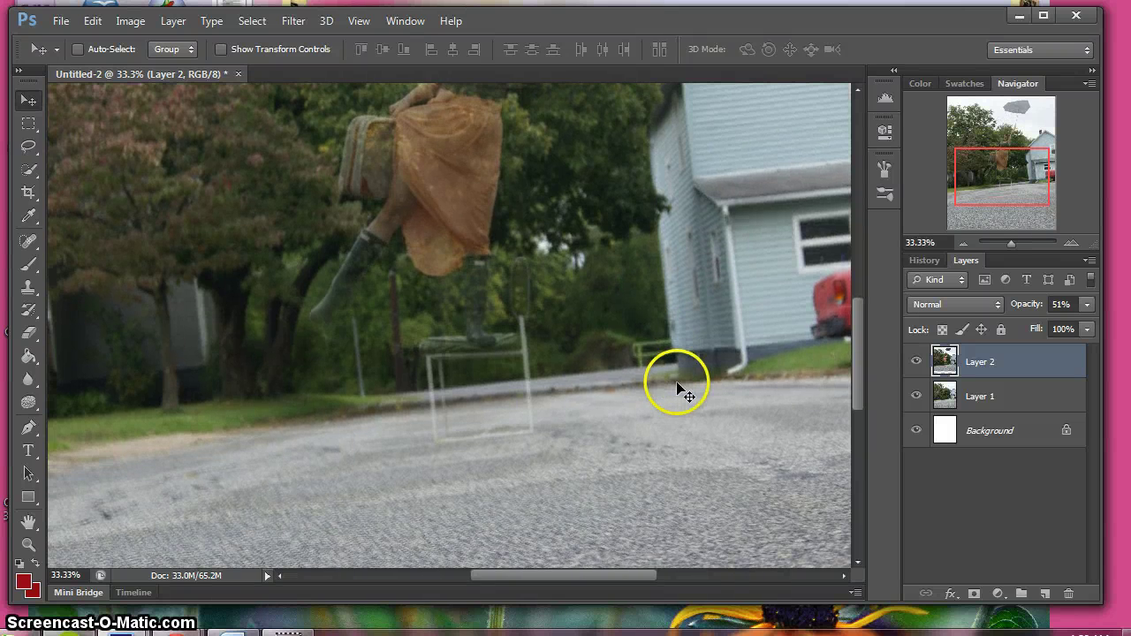
pyautogui.press('Down')
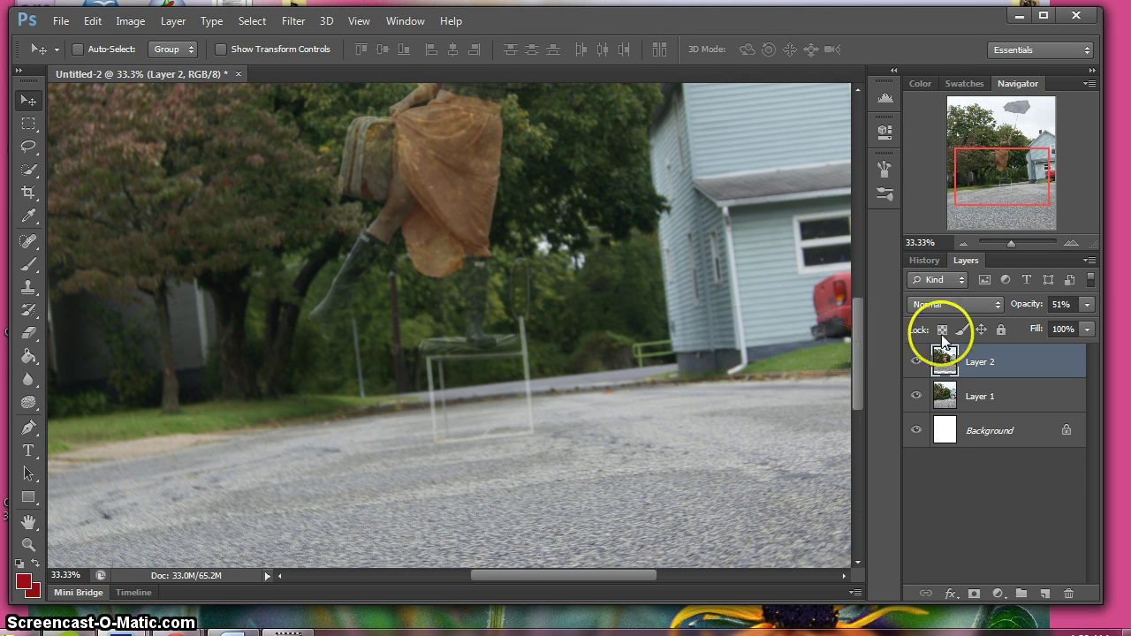
pyautogui.hotkey('ctrl', 'z')
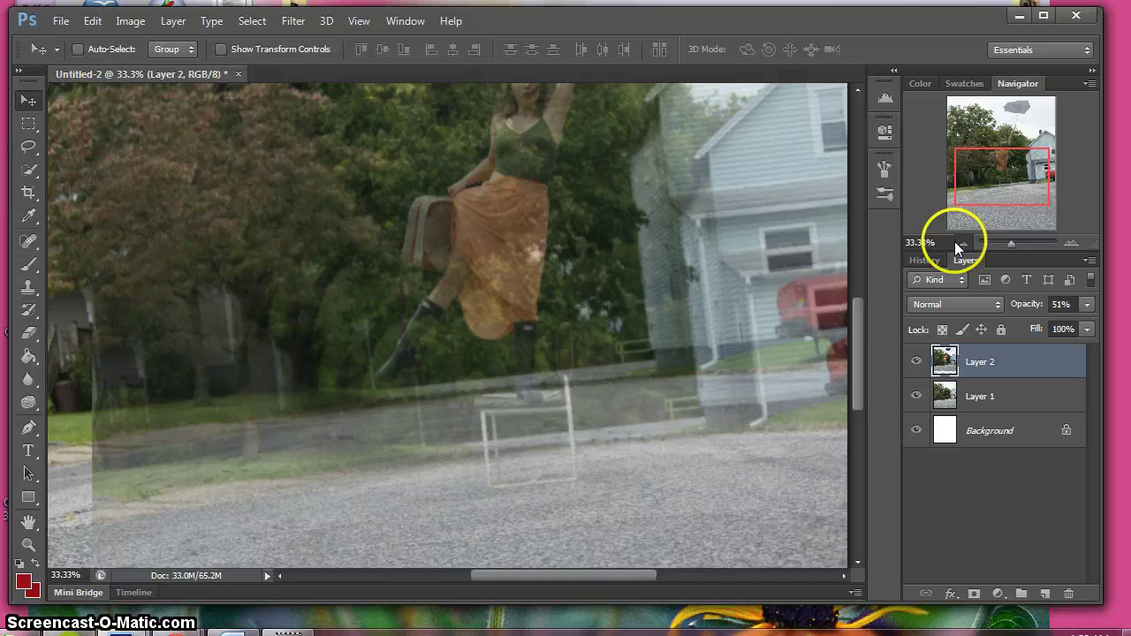
pyautogui.click(962, 242)
pyautogui.click(916, 395)
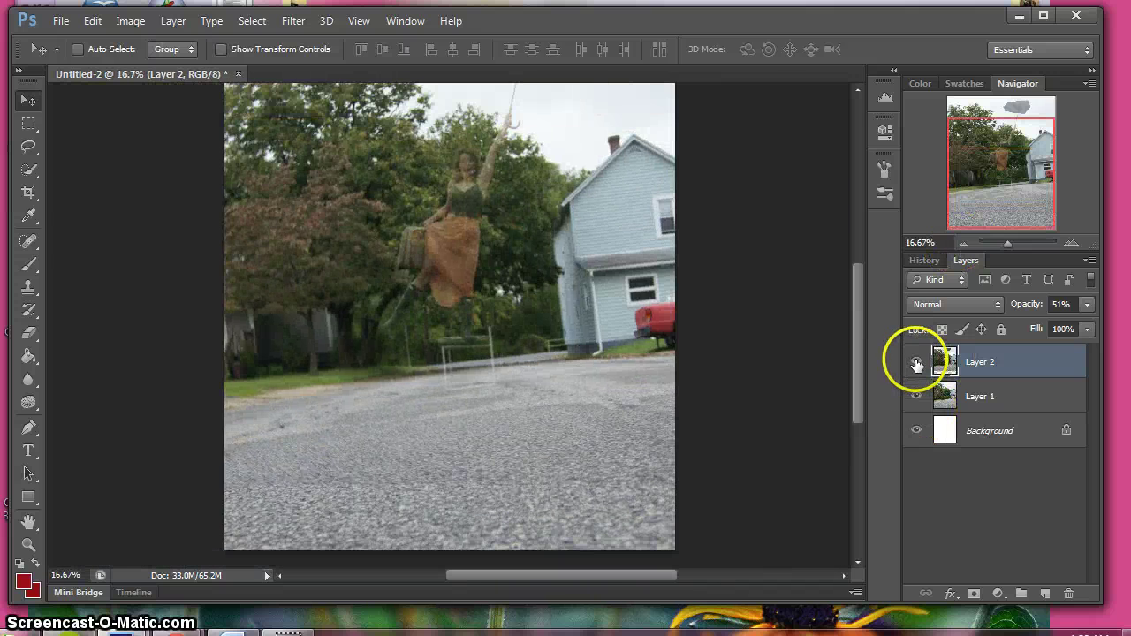
pyautogui.click(916, 362)
pyautogui.click(916, 362)
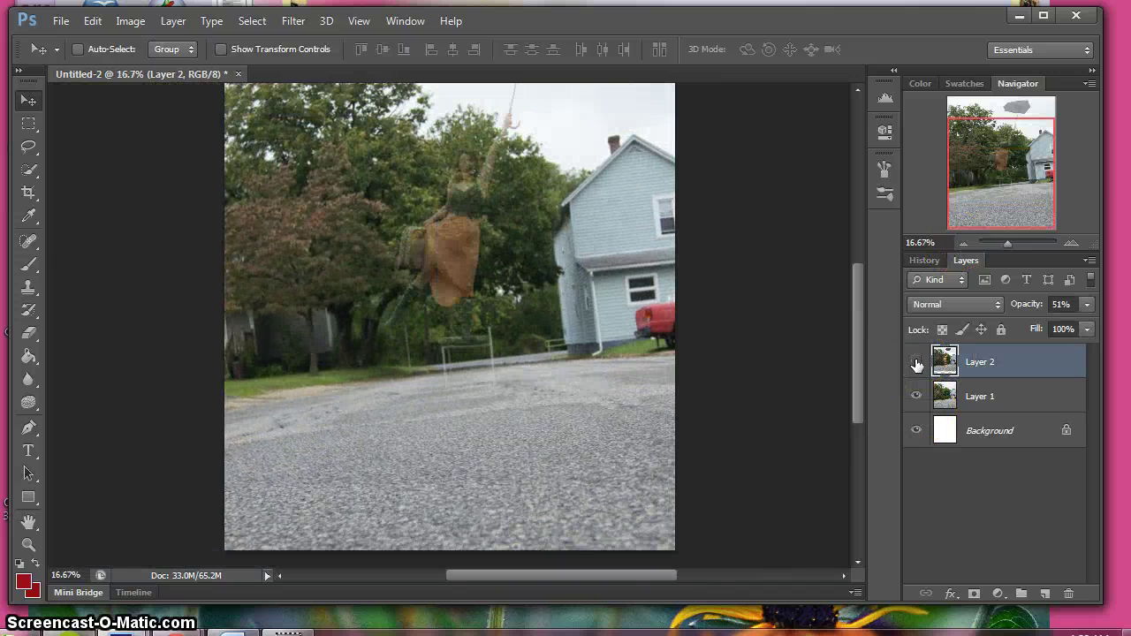
pyautogui.click(916, 362)
pyautogui.click(916, 362)
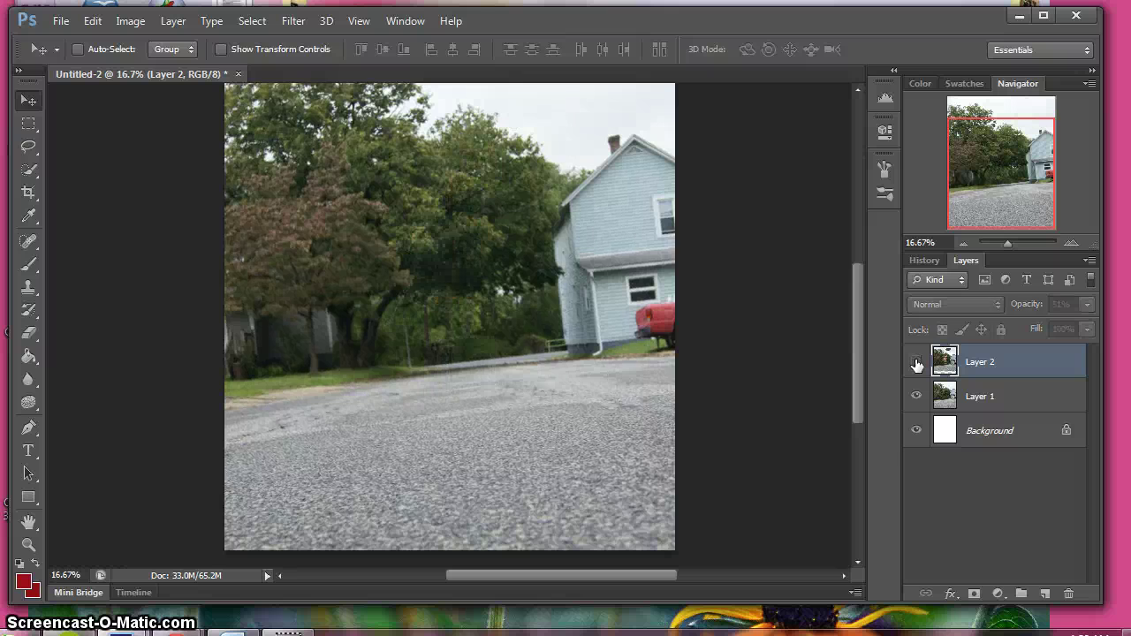
pyautogui.click(916, 362)
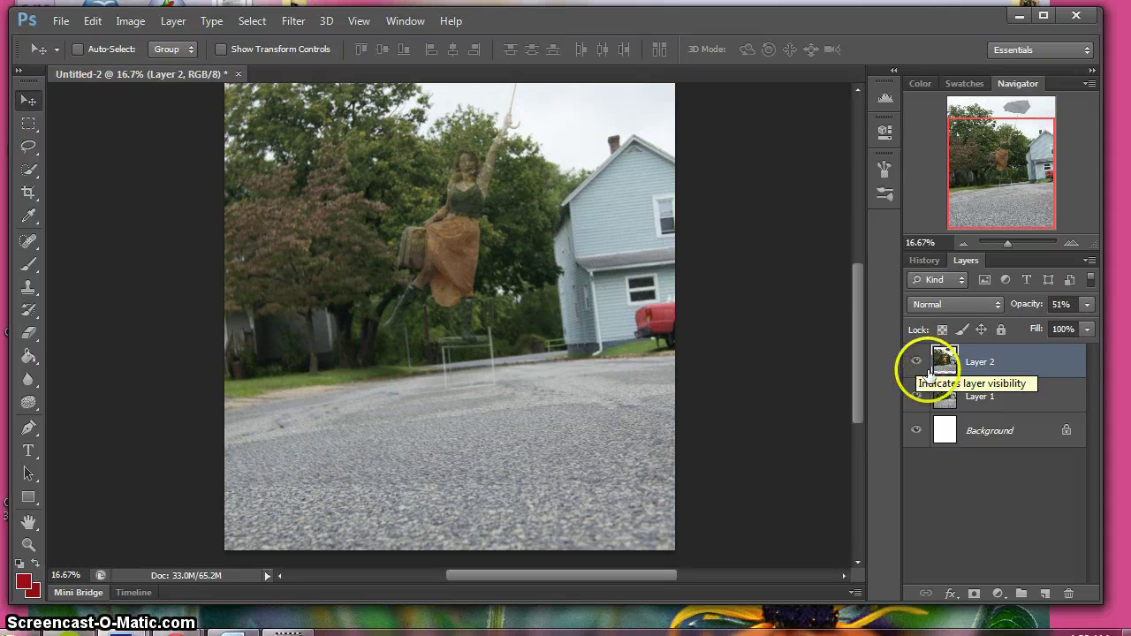
# - Restore Layer 2 to 100% opacity and zoom the Navigator to 50% centred on the chair
pyautogui.click(1087, 305)
pyautogui.moveTo(1045, 323); pyautogui.dragTo(1091, 324)
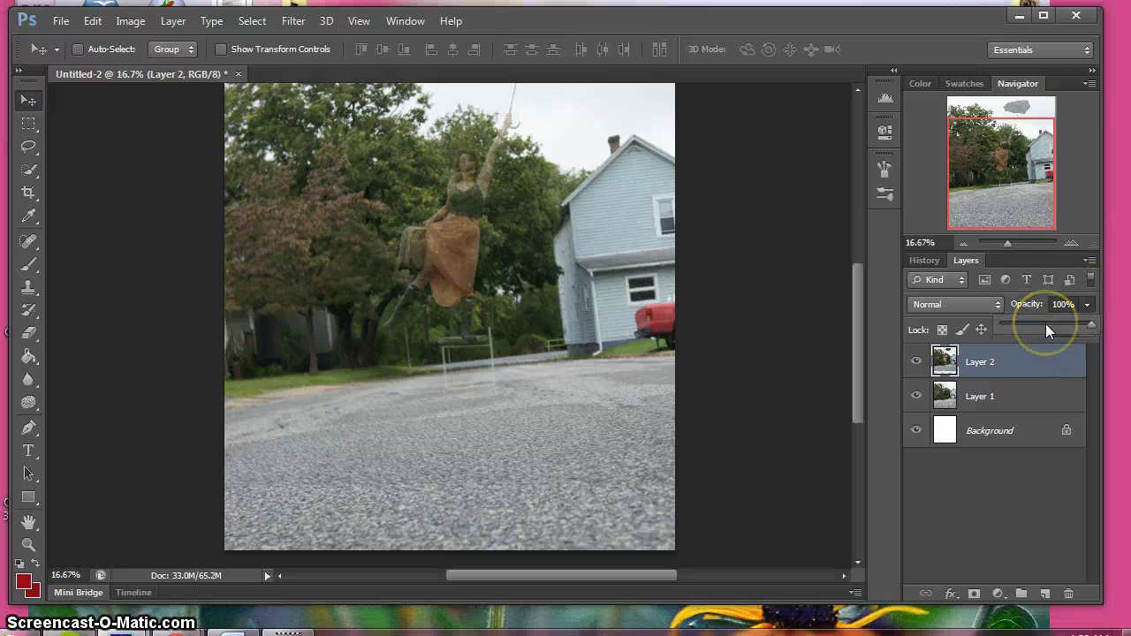
pyautogui.click(1072, 240)
pyautogui.click(1072, 240)
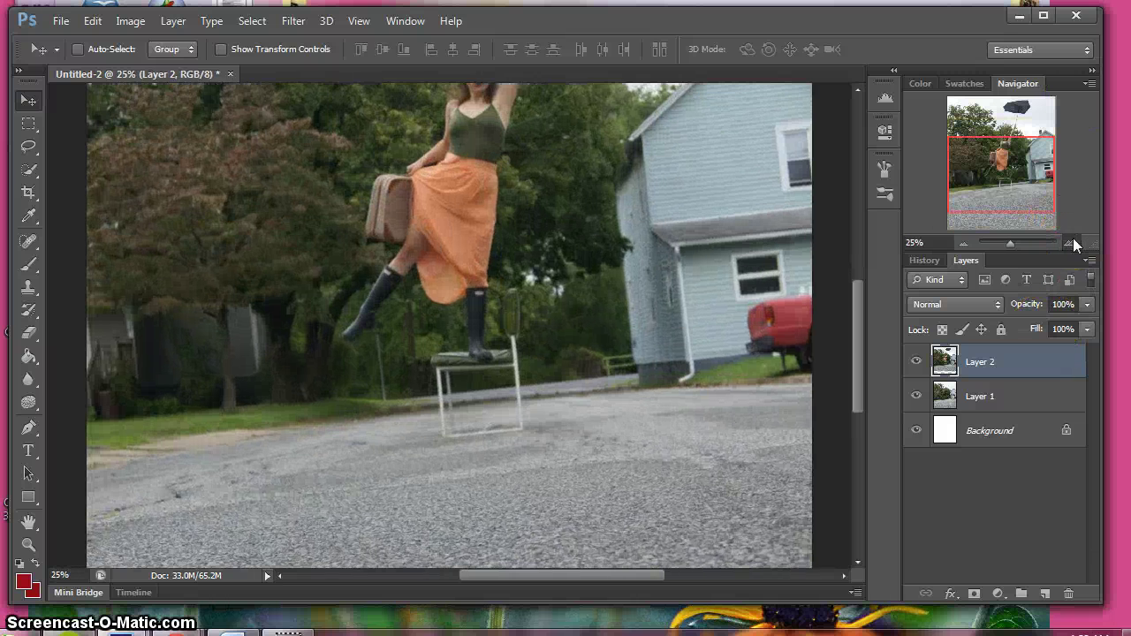
pyautogui.click(1072, 241)
pyautogui.click(1072, 240)
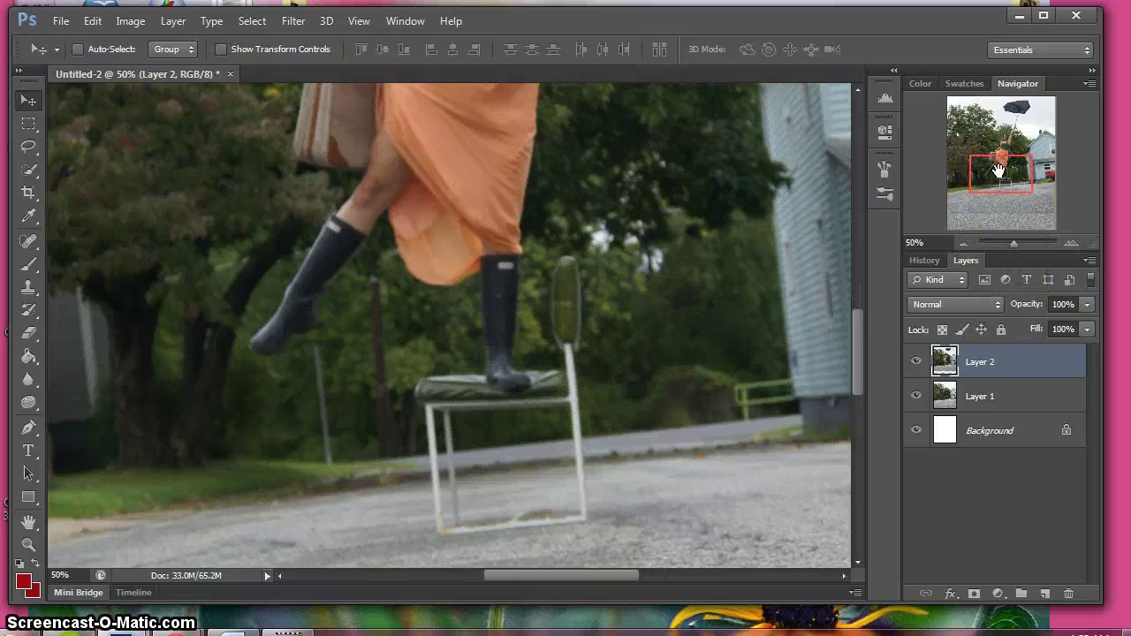
pyautogui.moveTo(997, 170); pyautogui.dragTo(995, 169)
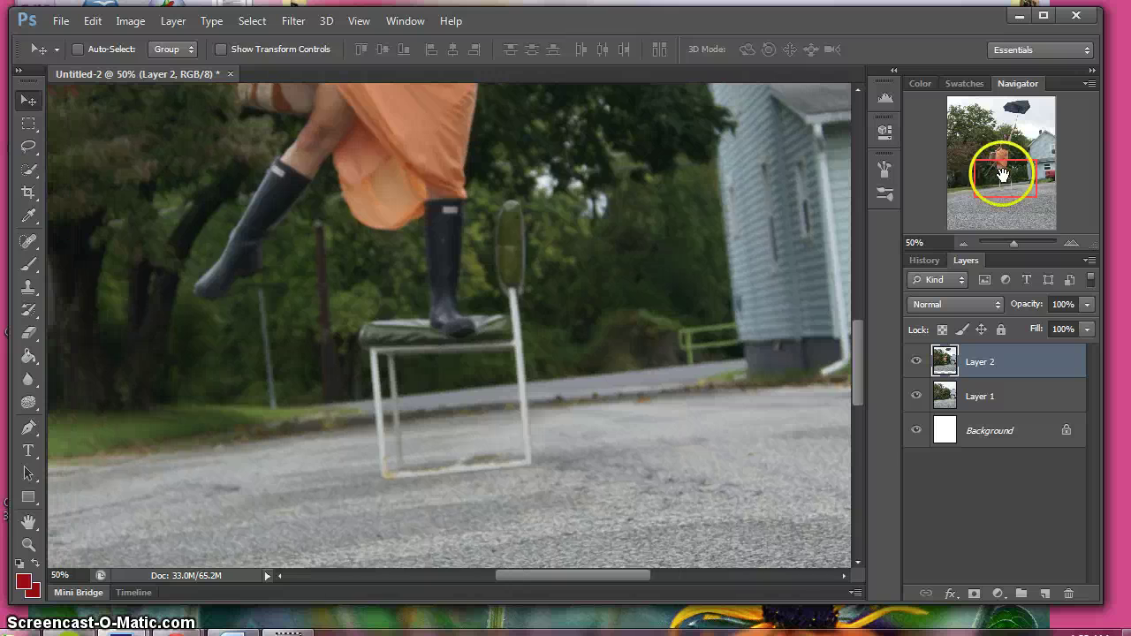
# - Erase the top of the chair's back post with a 0% hardness, 55 px eraser
pyautogui.click(27, 336)
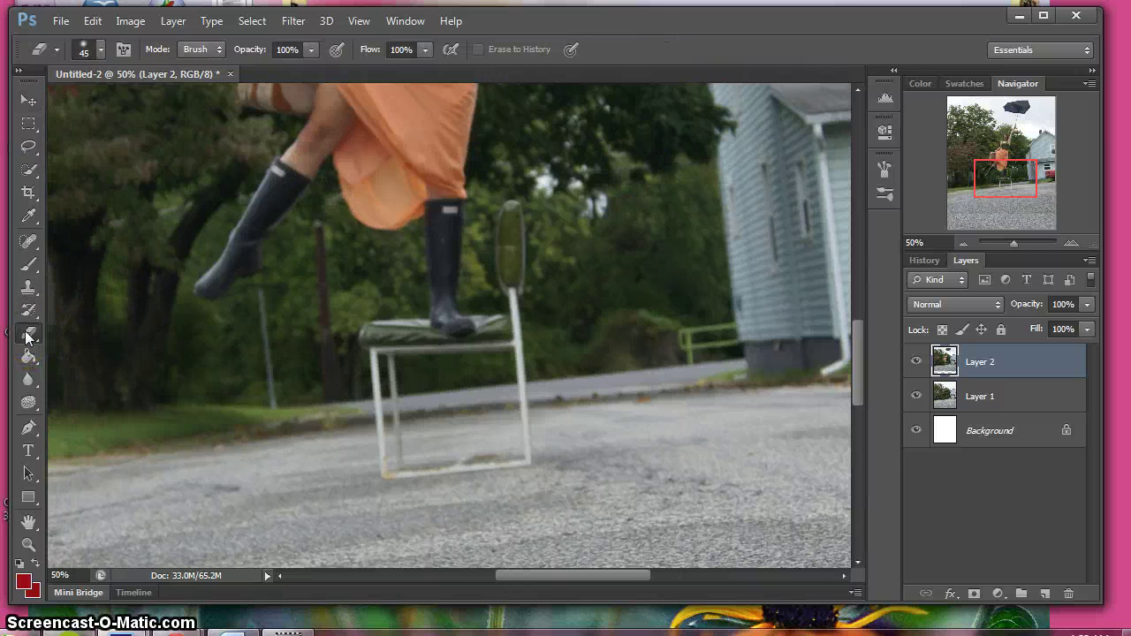
pyautogui.click(100, 53)
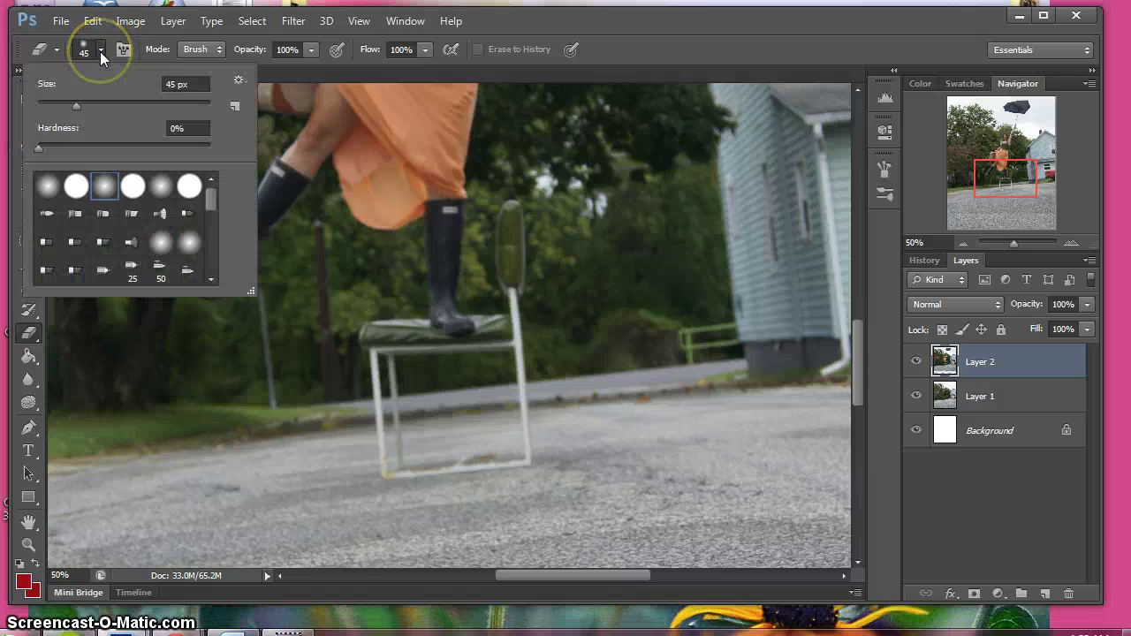
pyautogui.moveTo(44, 149); pyautogui.dragTo(40, 148)
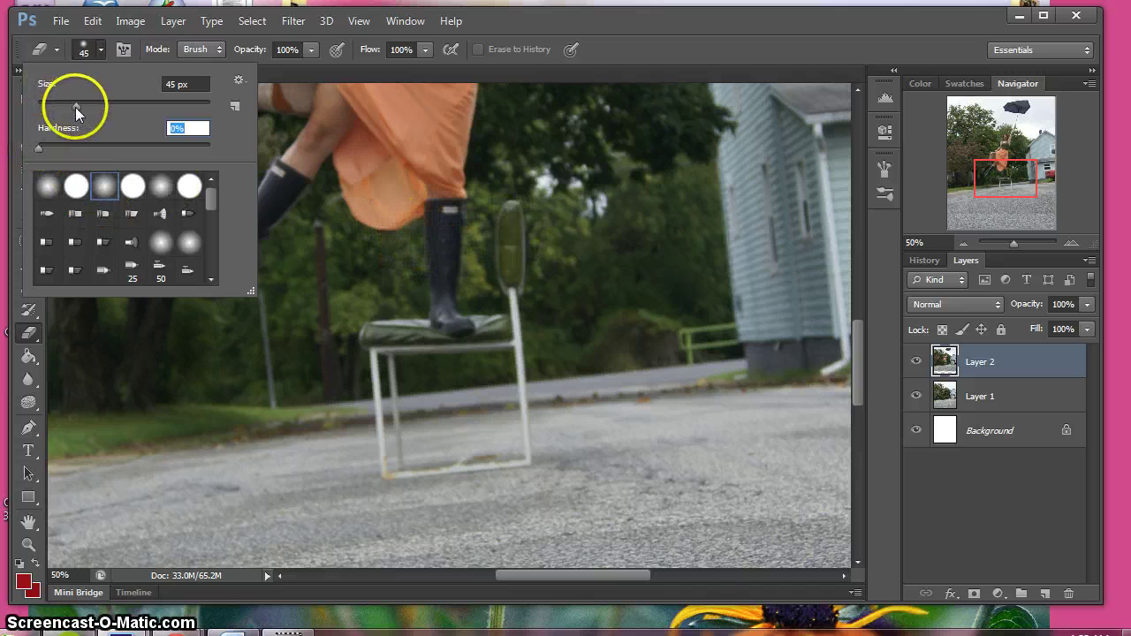
pyautogui.press(']')
pyautogui.moveTo(544, 257)
pyautogui.mouseDown()
pyautogui.moveTo(507, 253)
pyautogui.moveTo(501, 231)
pyautogui.moveTo(512, 205)
pyautogui.mouseUp()
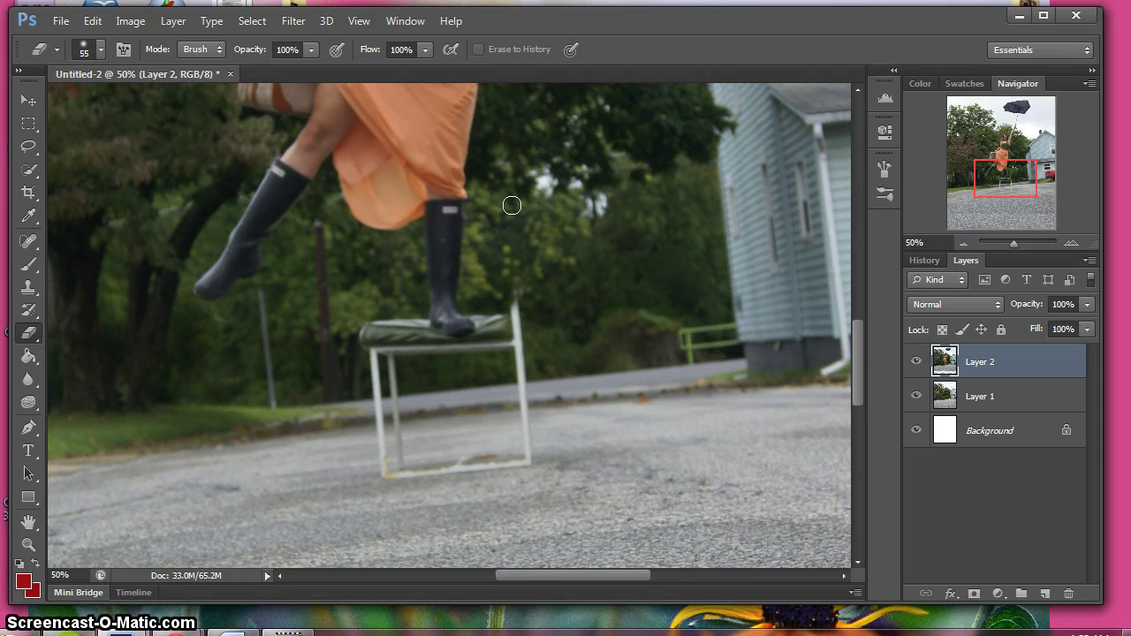
# - Erase the chair seat and ground-level parts with a 25 px eraser, then zoom into the road
pyautogui.moveTo(497, 319)
pyautogui.mouseDown()
pyautogui.moveTo(518, 376)
pyautogui.moveTo(444, 367)
pyautogui.moveTo(391, 385)
pyautogui.moveTo(379, 399)
pyautogui.moveTo(390, 406)
pyautogui.moveTo(380, 403)
pyautogui.moveTo(397, 411)
pyautogui.moveTo(502, 380)
pyautogui.moveTo(548, 390)
pyautogui.moveTo(380, 417)
pyautogui.moveTo(561, 391)
pyautogui.moveTo(409, 388)
pyautogui.moveTo(366, 373)
pyautogui.moveTo(385, 388)
pyautogui.moveTo(372, 323)
pyautogui.moveTo(362, 359)
pyautogui.moveTo(389, 350)
pyautogui.moveTo(393, 363)
pyautogui.moveTo(391, 319)
pyautogui.mouseUp()
pyautogui.press('[')
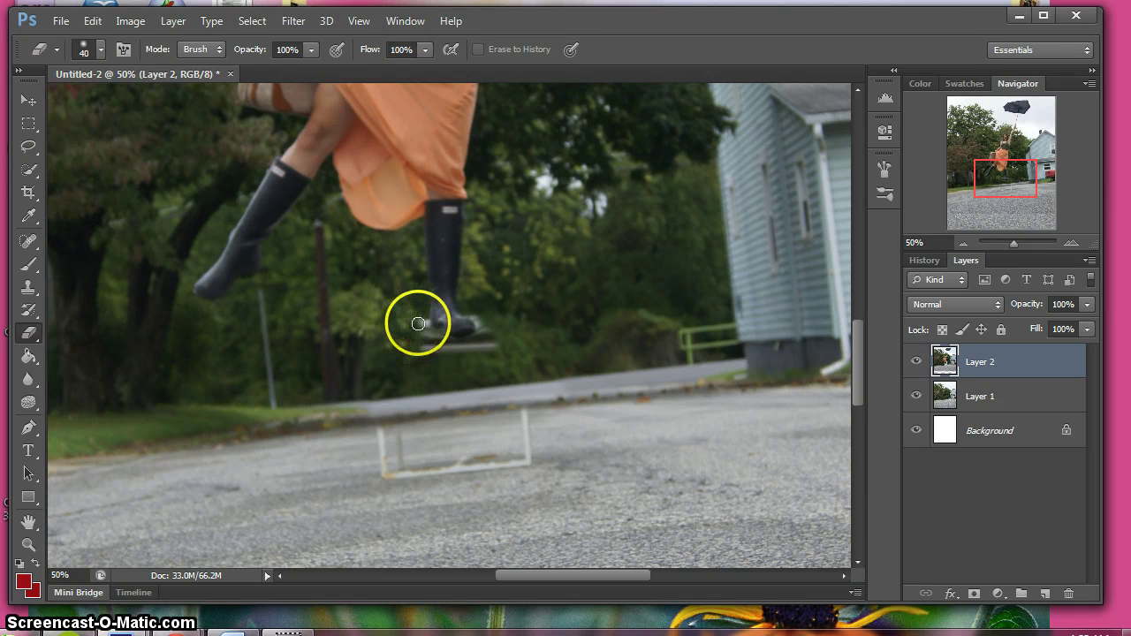
pyautogui.press('[')
pyautogui.press('[')
pyautogui.press('[')
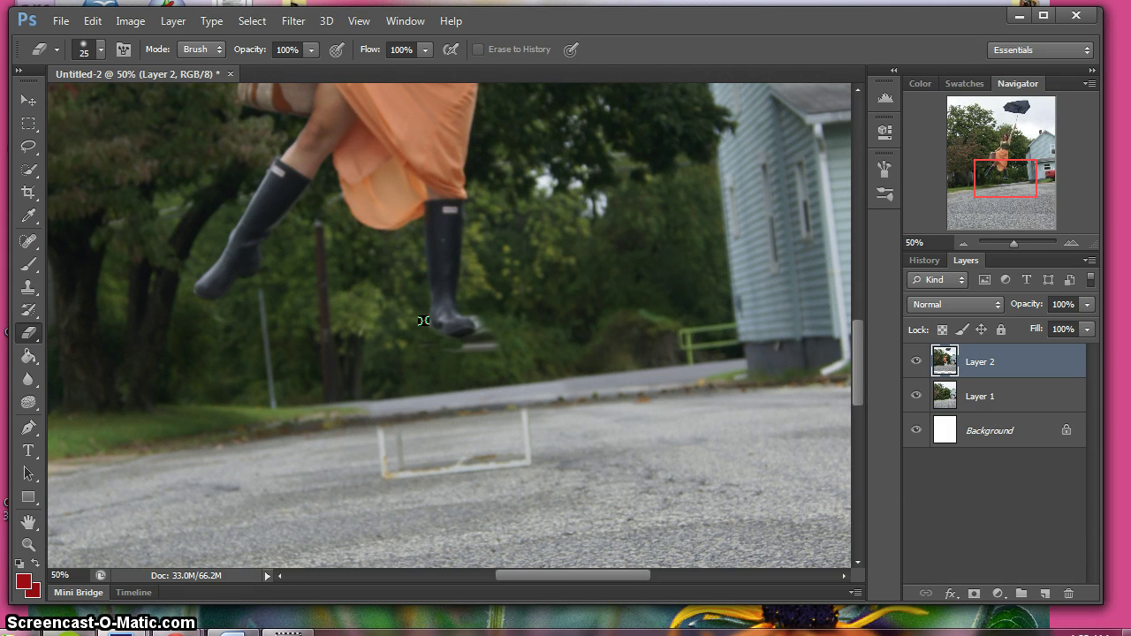
pyautogui.moveTo(428, 331)
pyautogui.mouseDown()
pyautogui.moveTo(472, 335)
pyautogui.moveTo(472, 314)
pyautogui.mouseUp()
pyautogui.moveTo(472, 314)
pyautogui.mouseDown()
pyautogui.moveTo(461, 353)
pyautogui.moveTo(547, 402)
pyautogui.moveTo(569, 374)
pyautogui.moveTo(525, 349)
pyautogui.moveTo(470, 431)
pyautogui.moveTo(193, 351)
pyautogui.moveTo(320, 386)
pyautogui.moveTo(629, 390)
pyautogui.mouseUp()
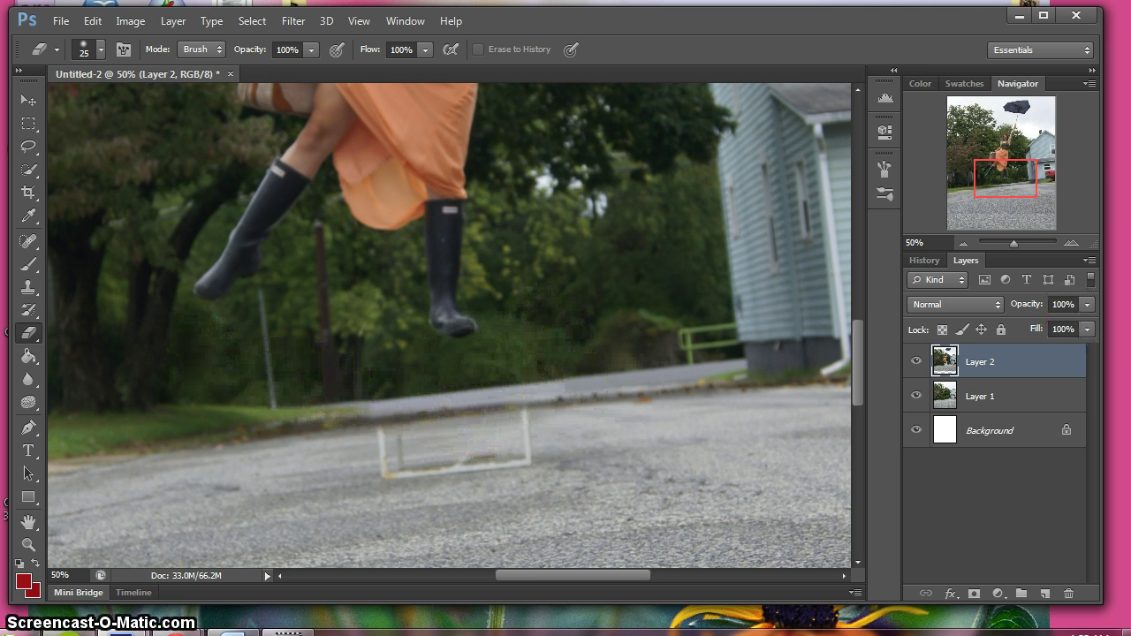
pyautogui.click(1071, 241)
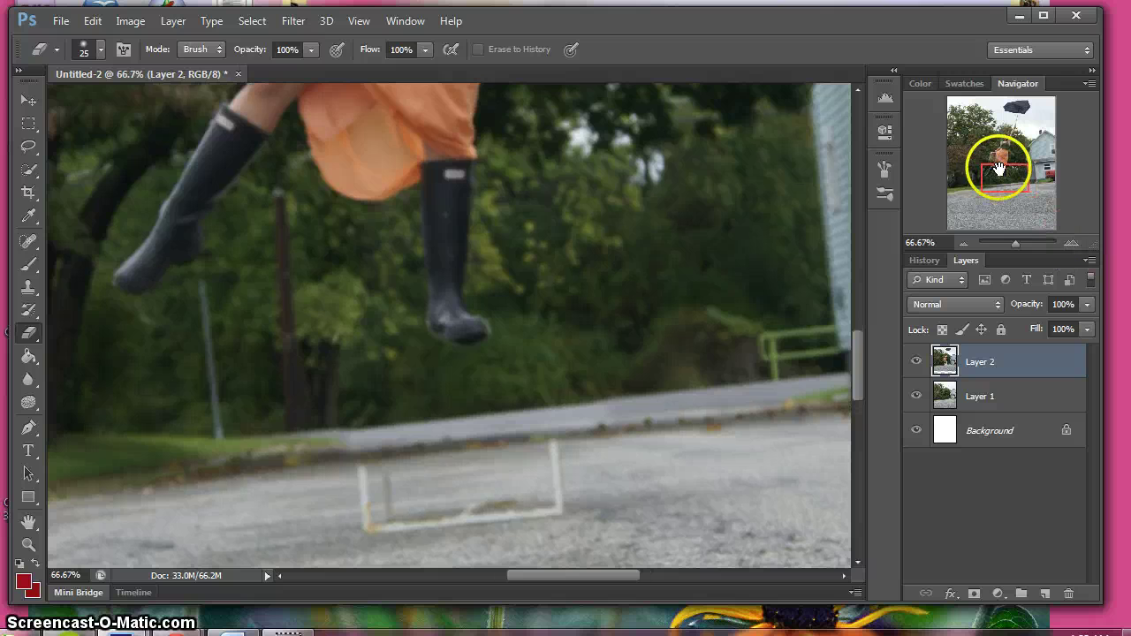
pyautogui.moveTo(1003, 174); pyautogui.dragTo(987, 183)
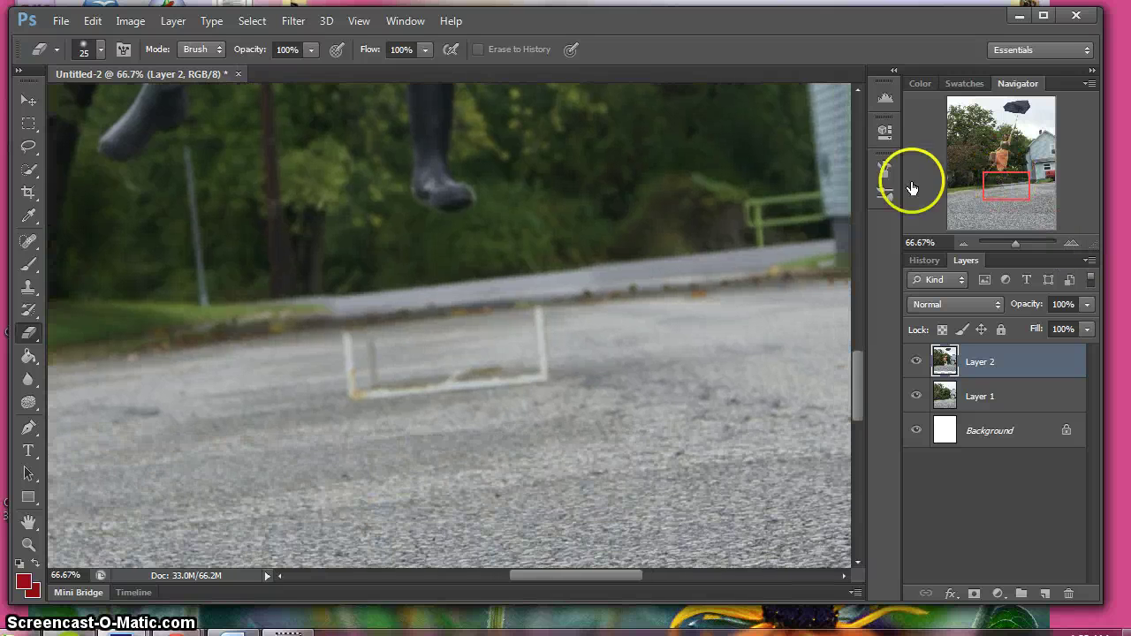
# - Clone road texture over the frame's left post with the Clone Stamp at 68% opacity
pyautogui.click(27, 289)
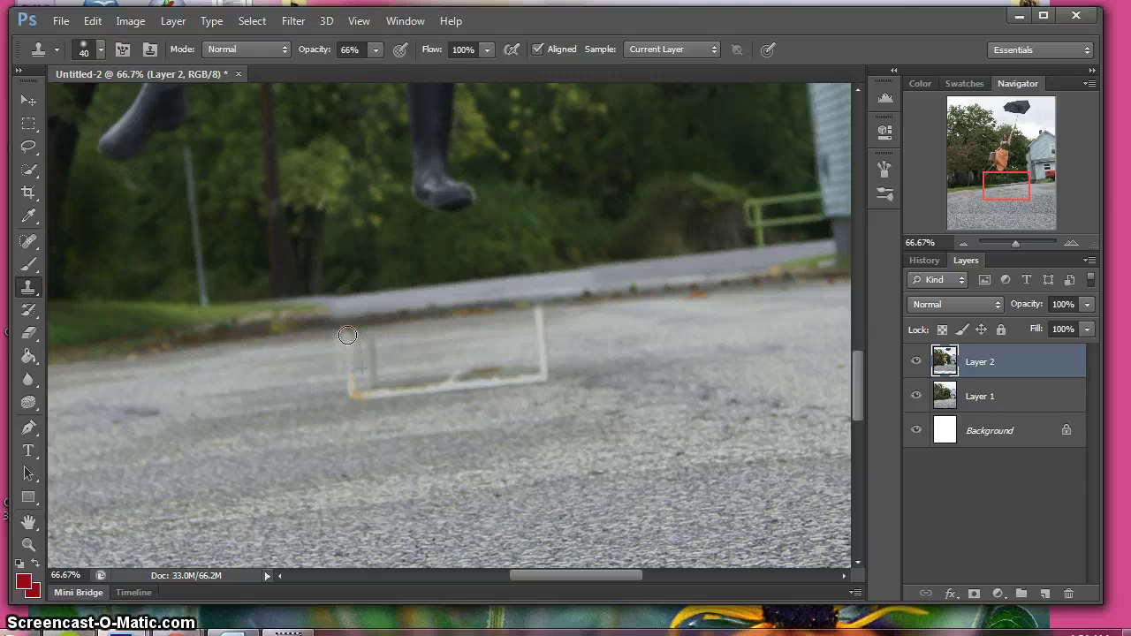
pyautogui.moveTo(348, 334)
pyautogui.mouseDown()
pyautogui.moveTo(352, 381)
pyautogui.moveTo(378, 378)
pyautogui.moveTo(356, 408)
pyautogui.moveTo(351, 315)
pyautogui.moveTo(374, 341)
pyautogui.mouseUp()
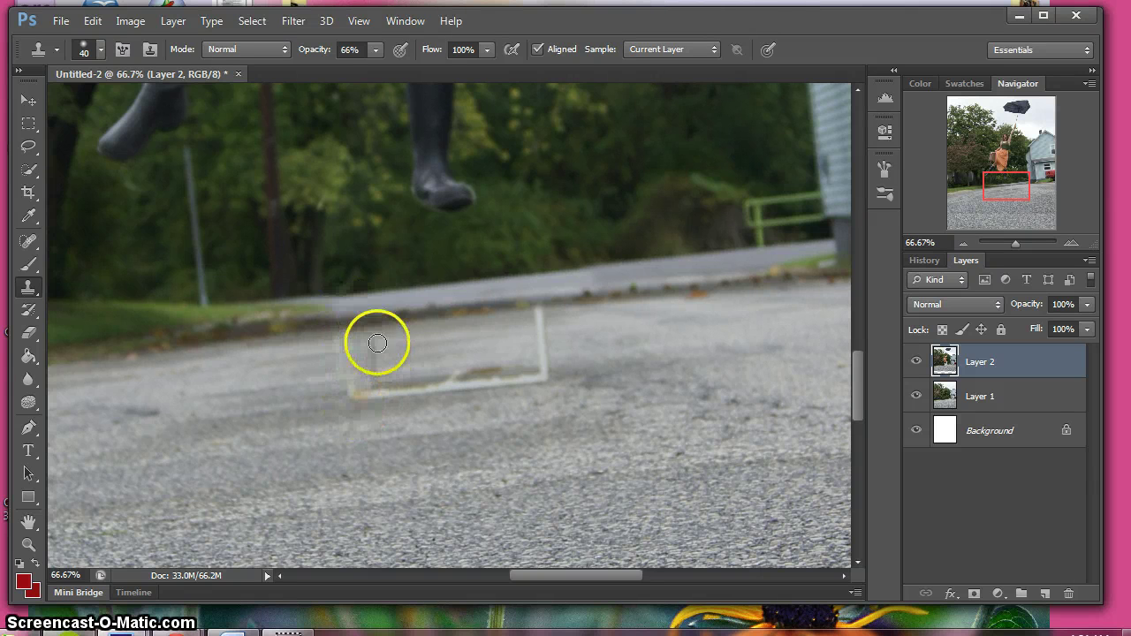
pyautogui.click(383, 47)
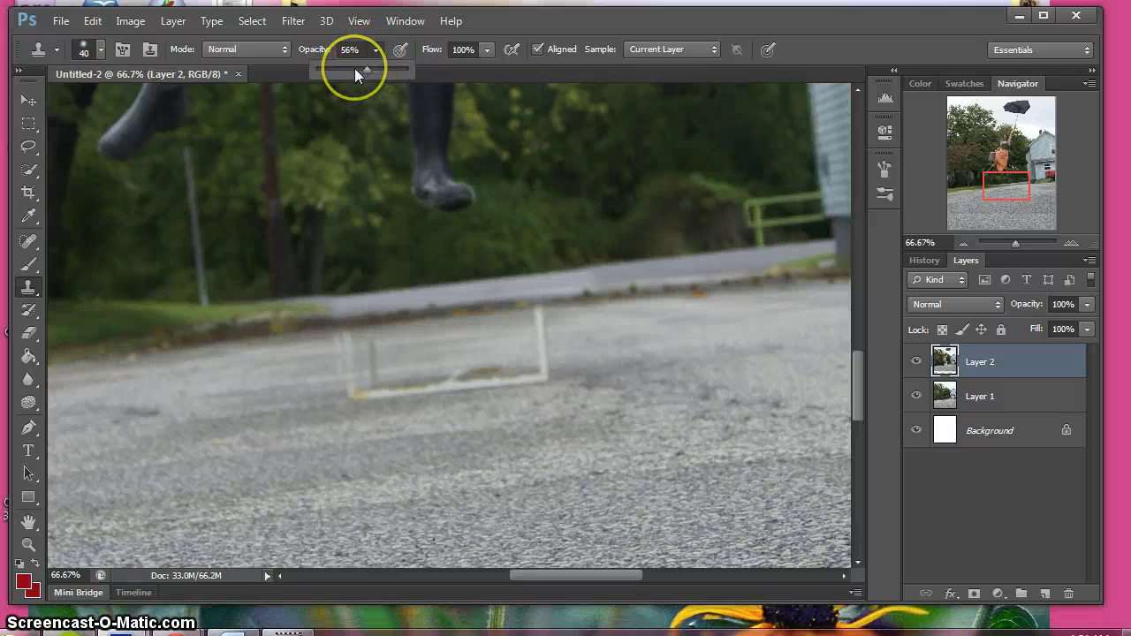
pyautogui.click(378, 70)
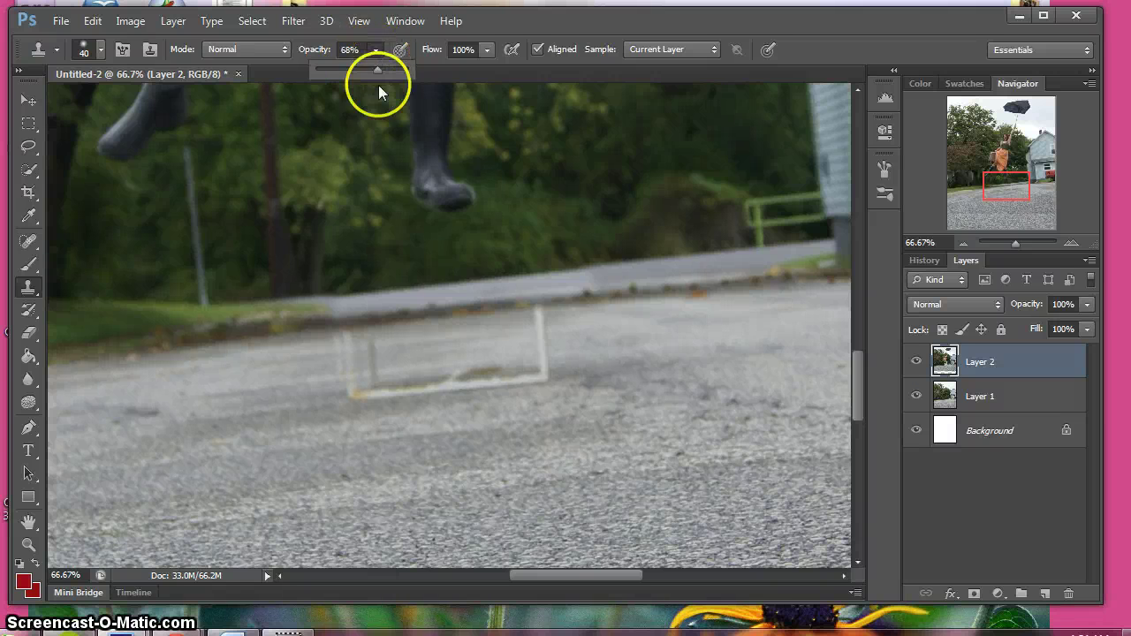
pyautogui.moveTo(353, 375)
pyautogui.mouseDown()
pyautogui.moveTo(342, 340)
pyautogui.moveTo(290, 328)
pyautogui.moveTo(348, 386)
pyautogui.mouseUp()
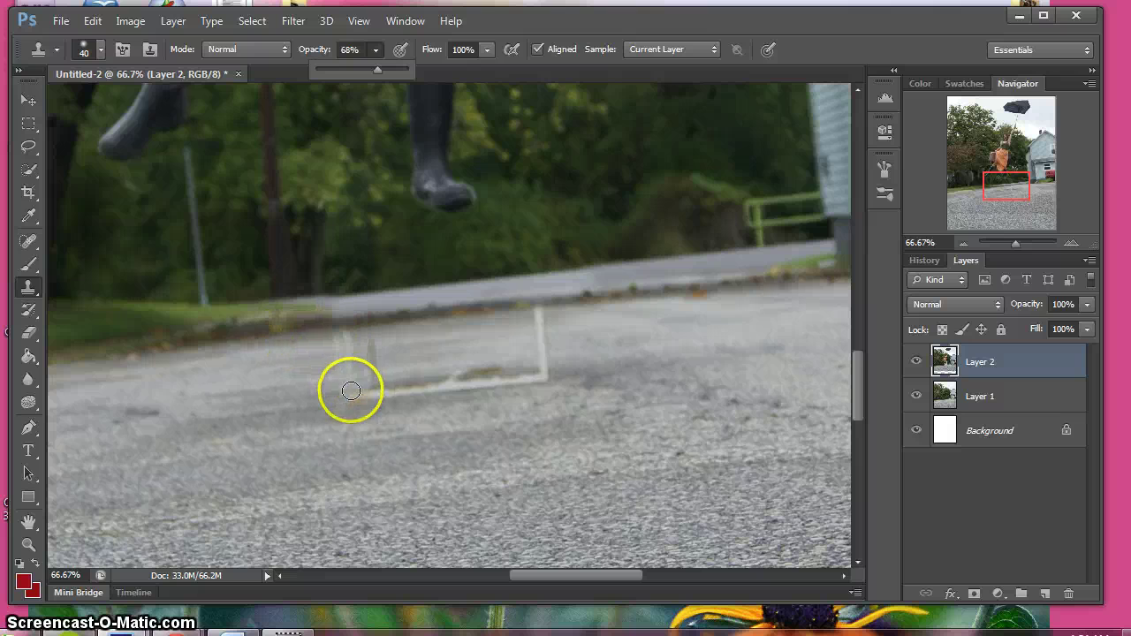
# - With a 40 px brush, resample the road to cover the frame's bottom edge and white post
pyautogui.click(102, 50)
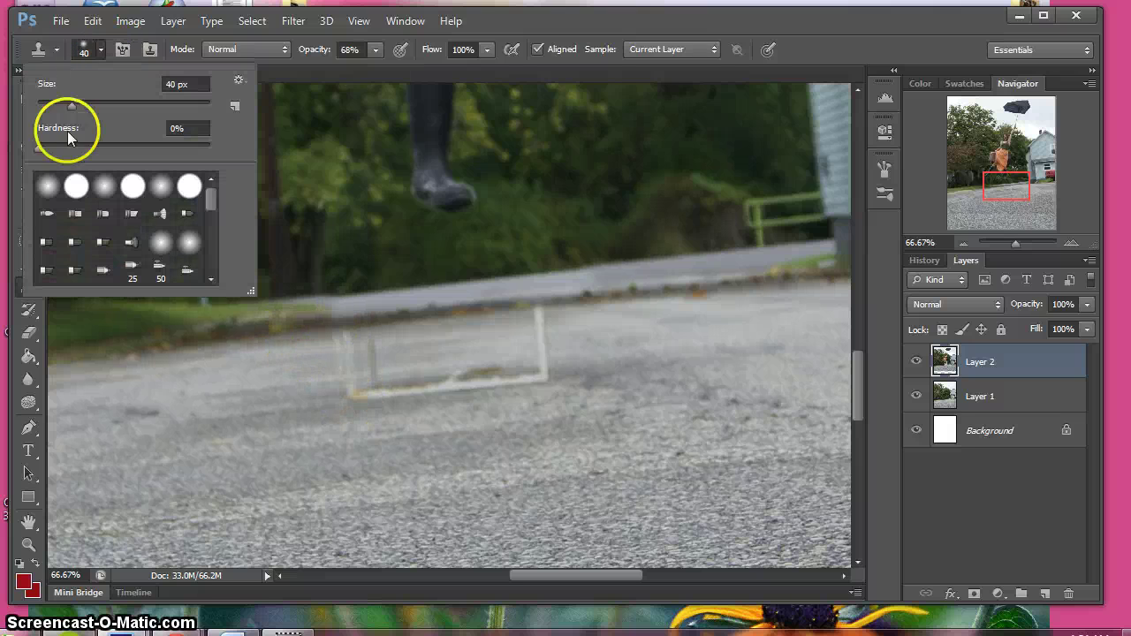
pyautogui.click(104, 50)
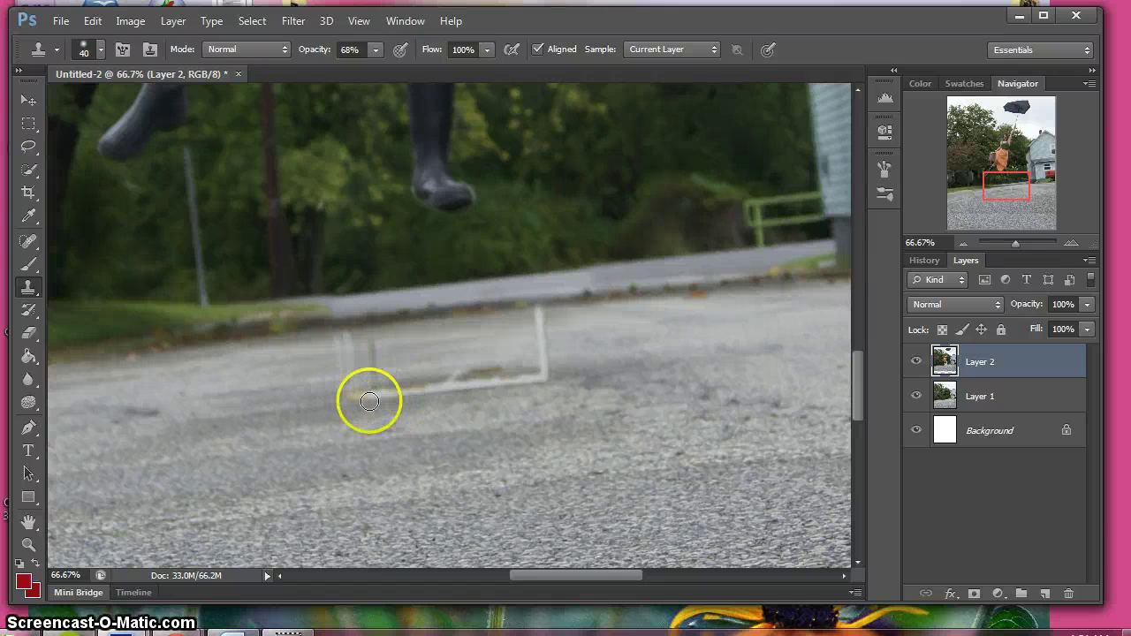
pyautogui.keyDown('alt'); pyautogui.click(358, 406); pyautogui.keyUp('alt')
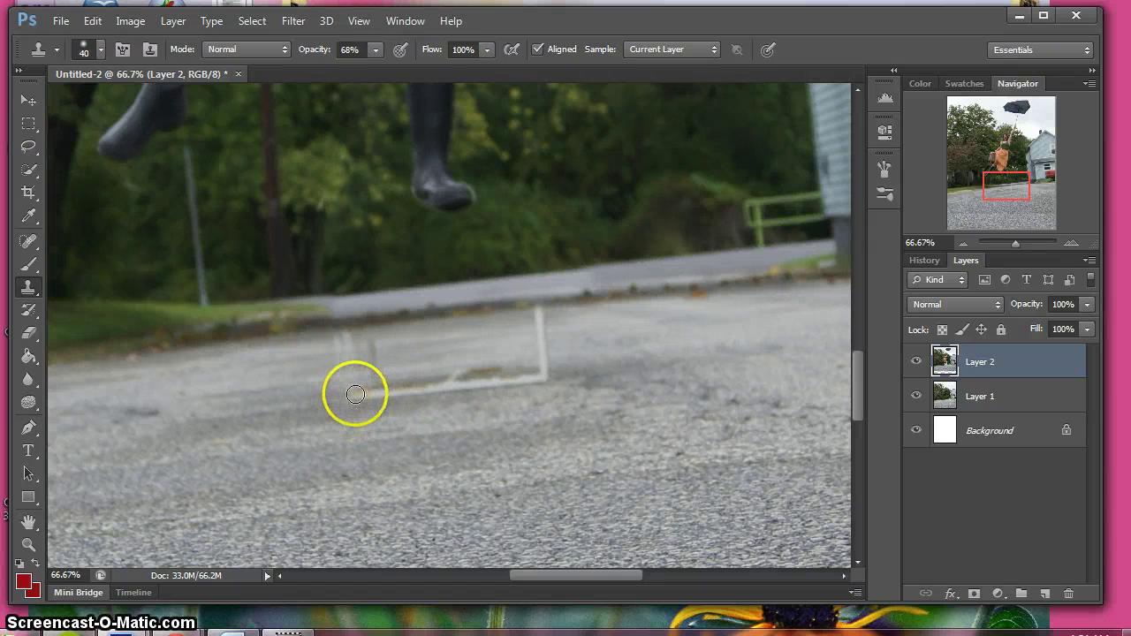
pyautogui.moveTo(415, 393)
pyautogui.mouseDown()
pyautogui.moveTo(446, 390)
pyautogui.moveTo(448, 357)
pyautogui.moveTo(425, 388)
pyautogui.moveTo(448, 390)
pyautogui.moveTo(419, 402)
pyautogui.moveTo(397, 394)
pyautogui.moveTo(461, 380)
pyautogui.mouseUp()
pyautogui.click(420, 402)
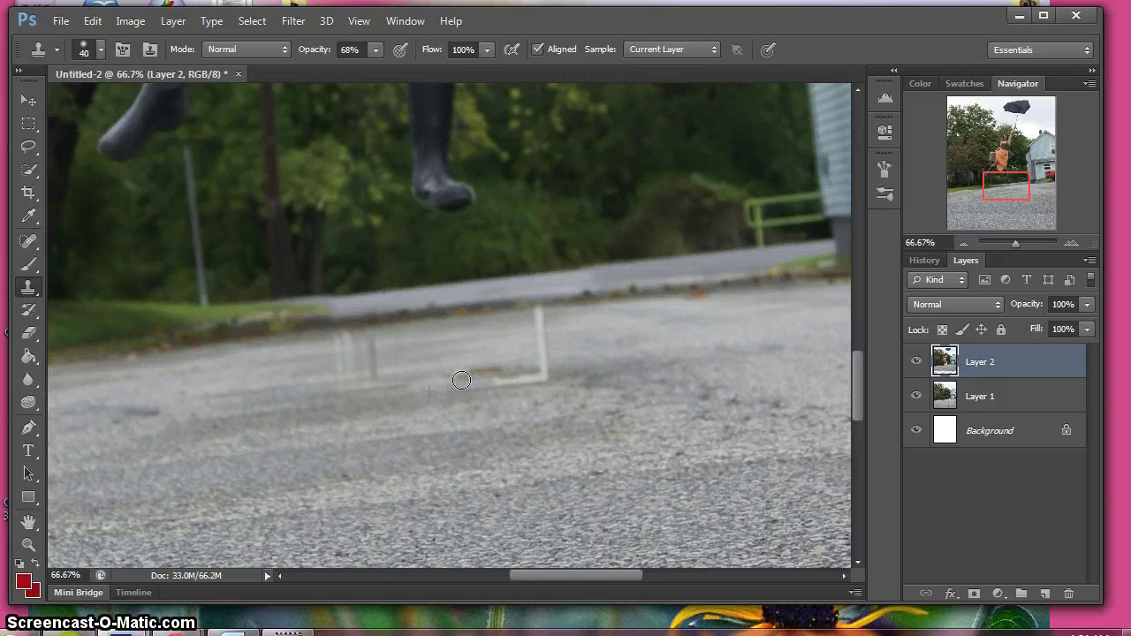
pyautogui.moveTo(530, 375)
pyautogui.mouseDown()
pyautogui.moveTo(567, 374)
pyautogui.moveTo(544, 379)
pyautogui.moveTo(569, 302)
pyautogui.moveTo(485, 381)
pyautogui.mouseUp()
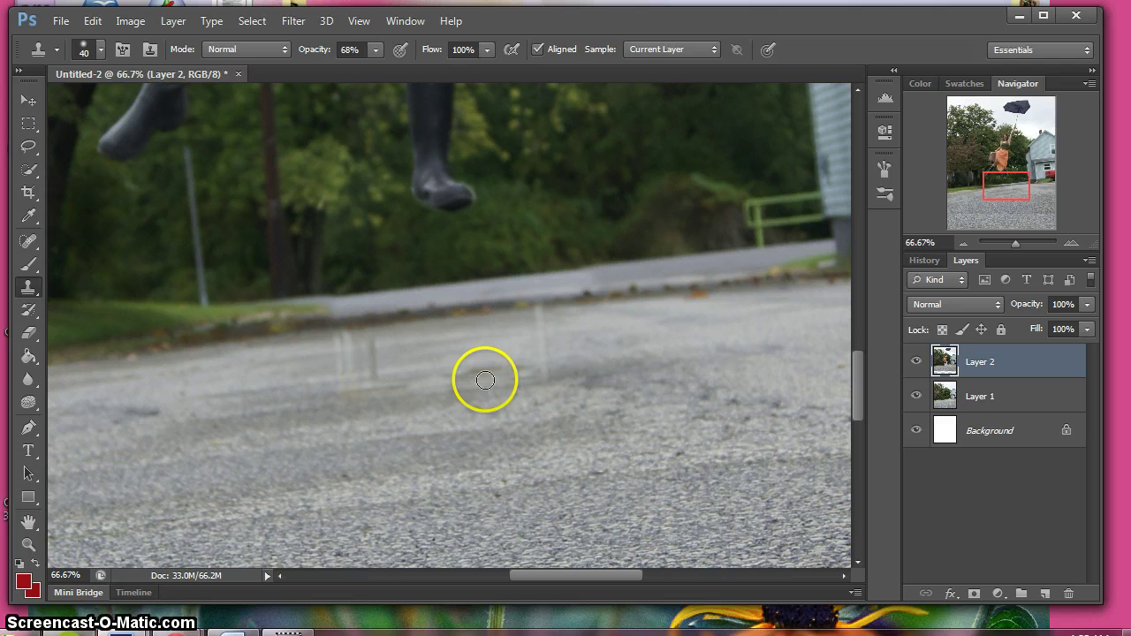
# - Erase the leftover chair posts from Layer 2 with a 70 px eraser, then zoom out
pyautogui.click(30, 334)
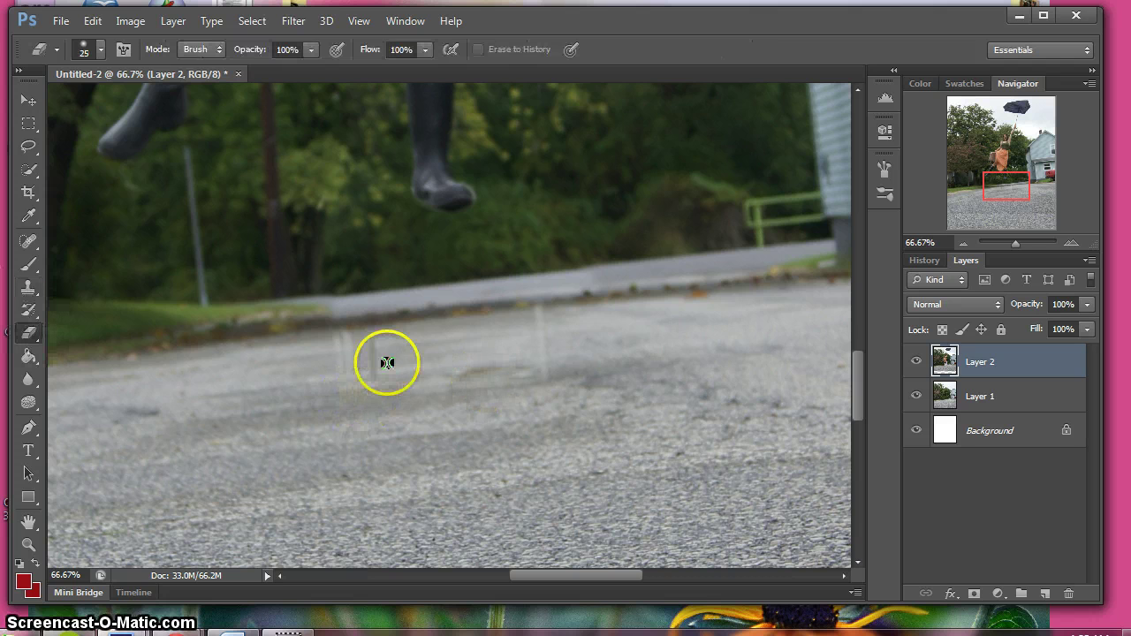
pyautogui.press(']')
pyautogui.press(']')
pyautogui.press(']')
pyautogui.press(']')
pyautogui.press(']')
pyautogui.press(']')
pyautogui.press(']')
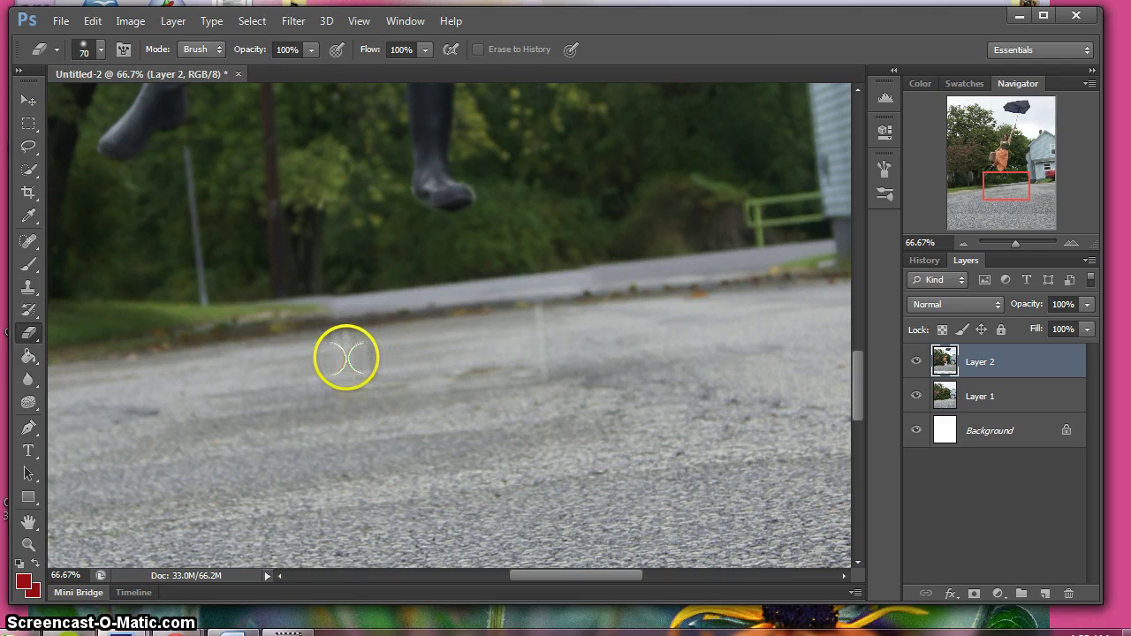
pyautogui.moveTo(349, 351); pyautogui.dragTo(348, 352)
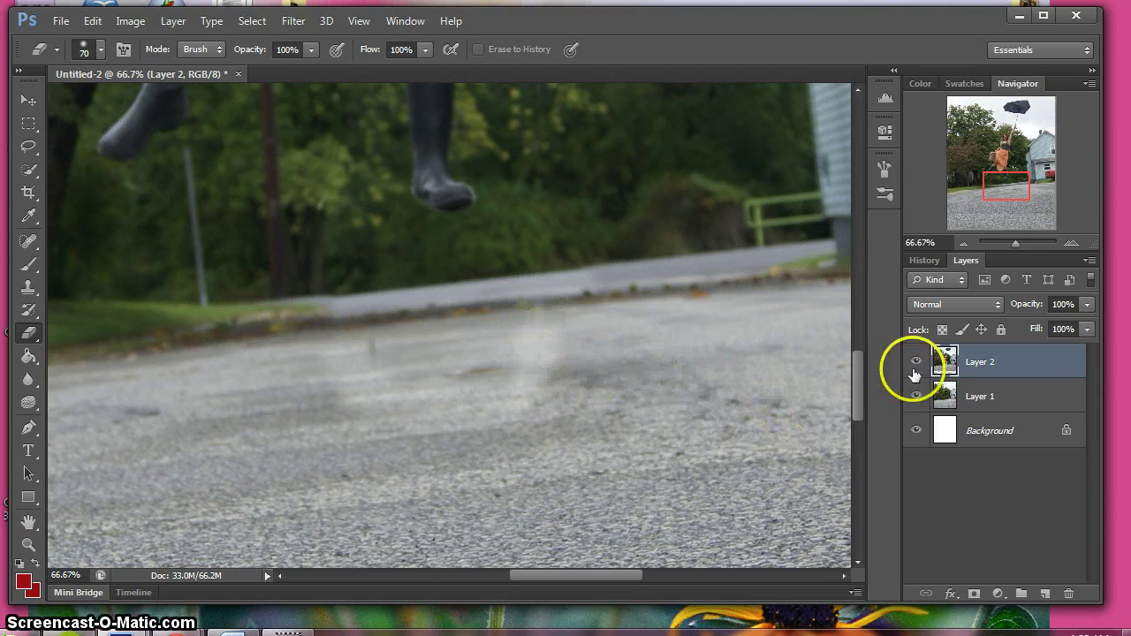
pyautogui.click(963, 243)
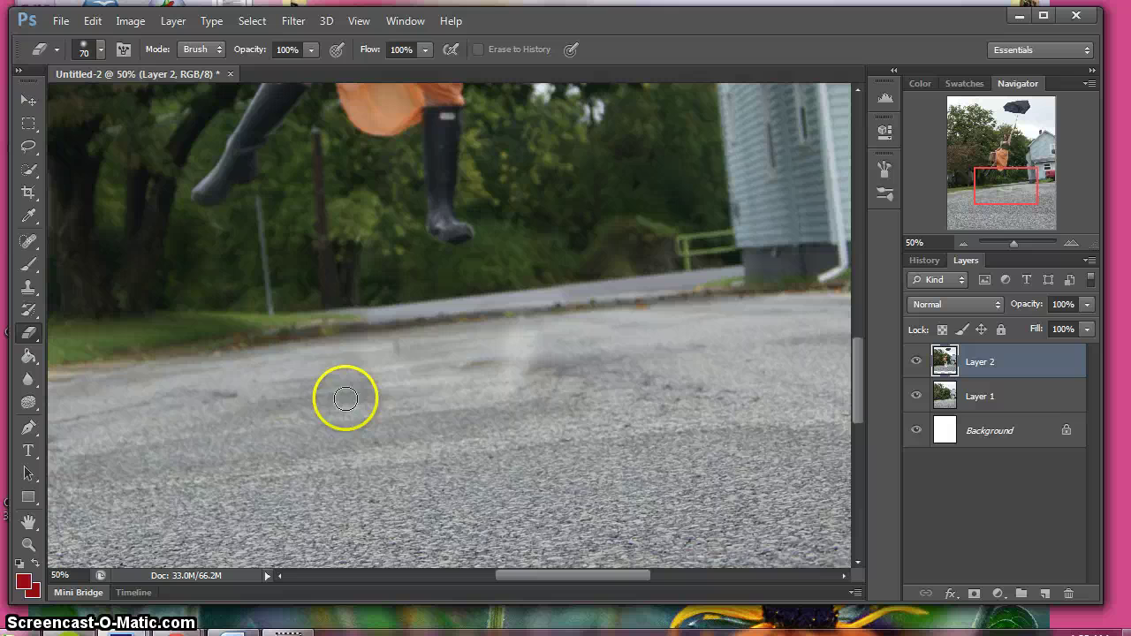
# - Zoom out and pan the Navigator to show the whole composite up to the umbrella
pyautogui.click(962, 244)
pyautogui.click(962, 243)
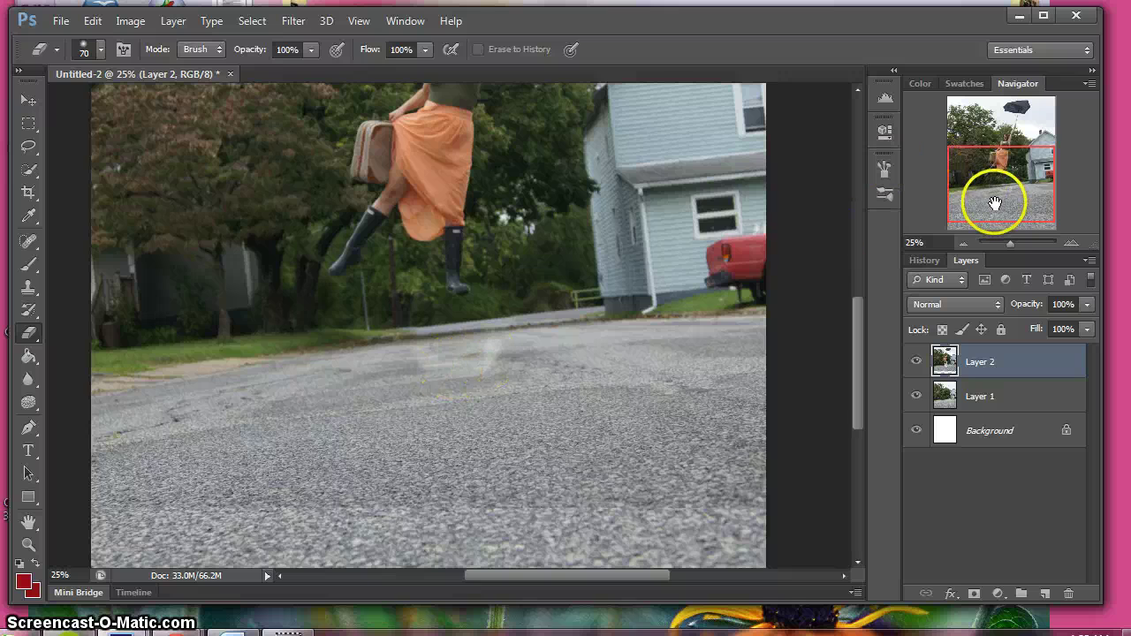
pyautogui.moveTo(996, 217)
pyautogui.mouseDown()
pyautogui.moveTo(995, 203)
pyautogui.moveTo(995, 224)
pyautogui.mouseUp()
pyautogui.click(961, 264)
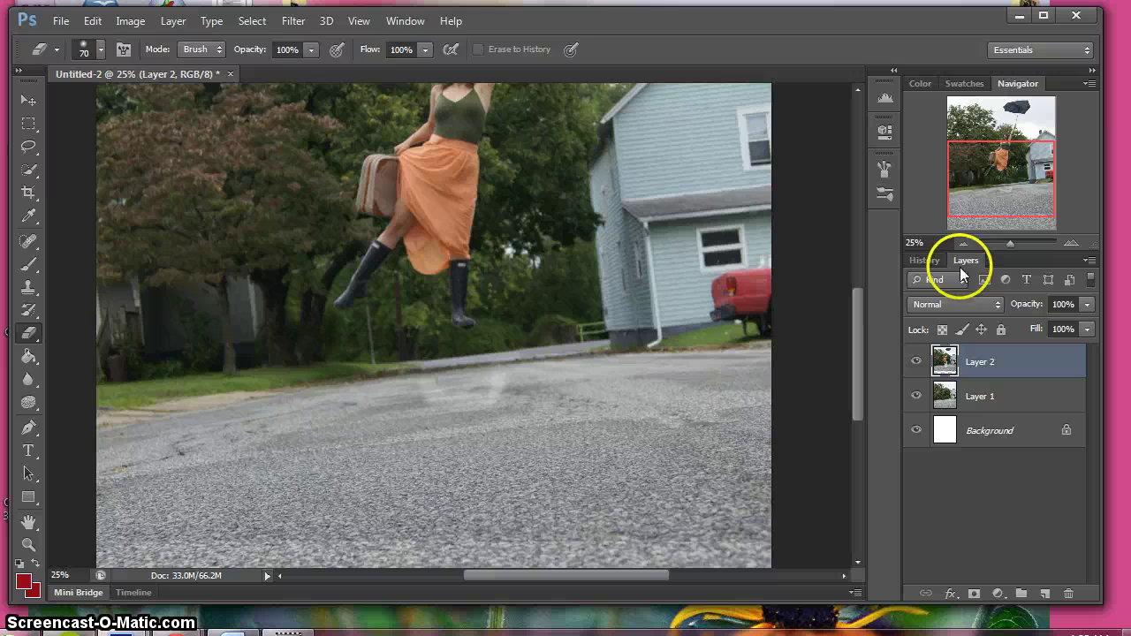
pyautogui.click(967, 241)
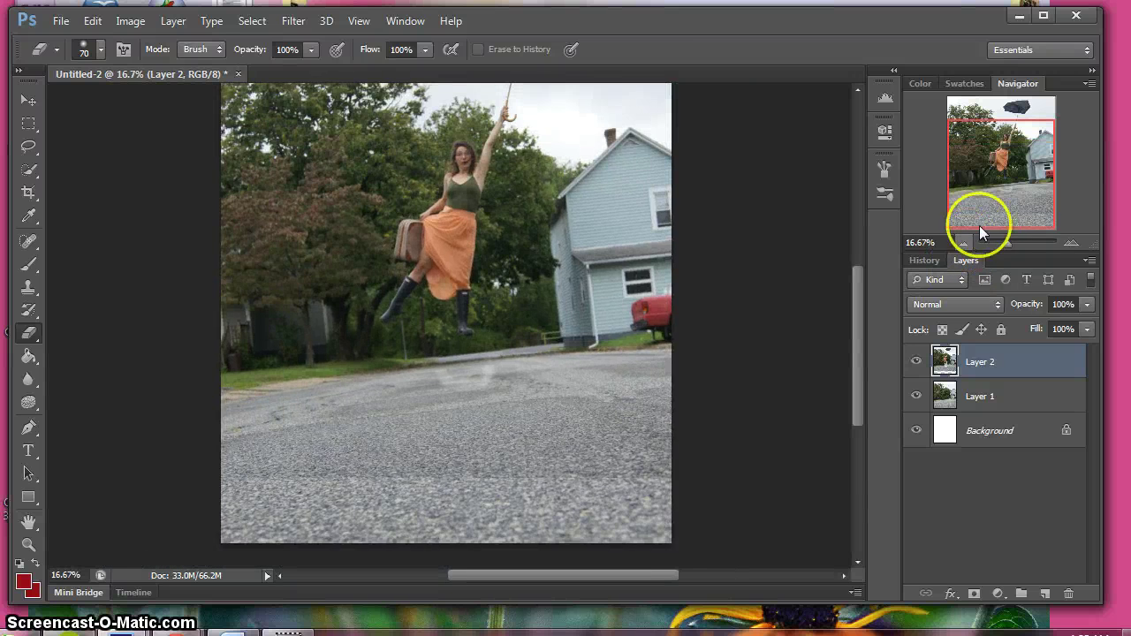
pyautogui.moveTo(979, 225); pyautogui.dragTo(1001, 190)
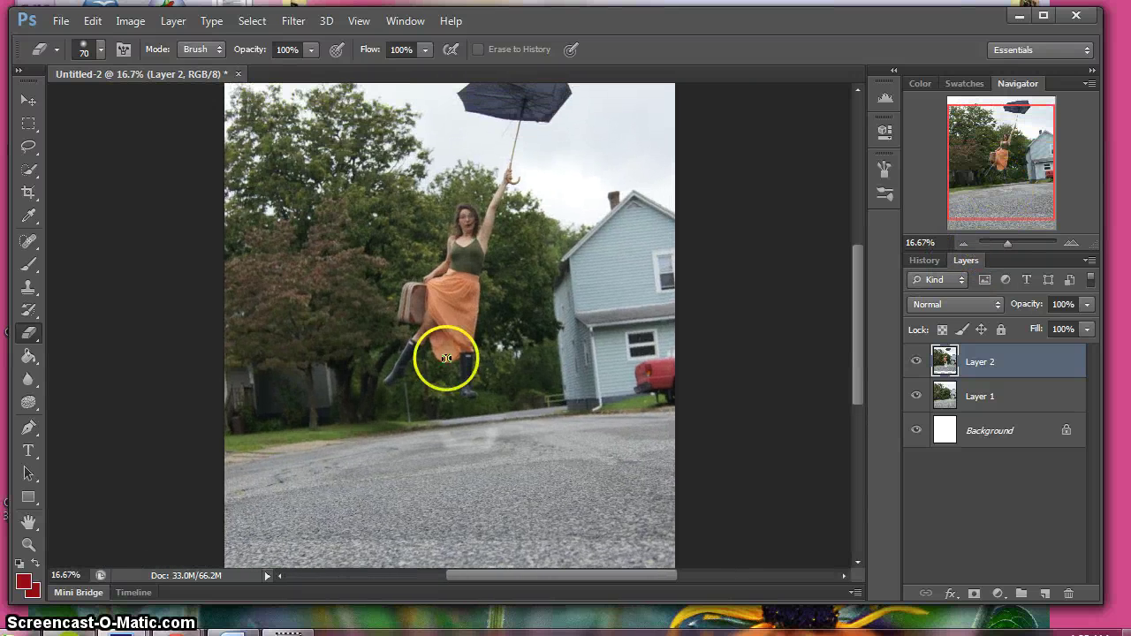
# - Hide and show Layer 2 to compare the scene, then select Layer 1
pyautogui.click(917, 362)
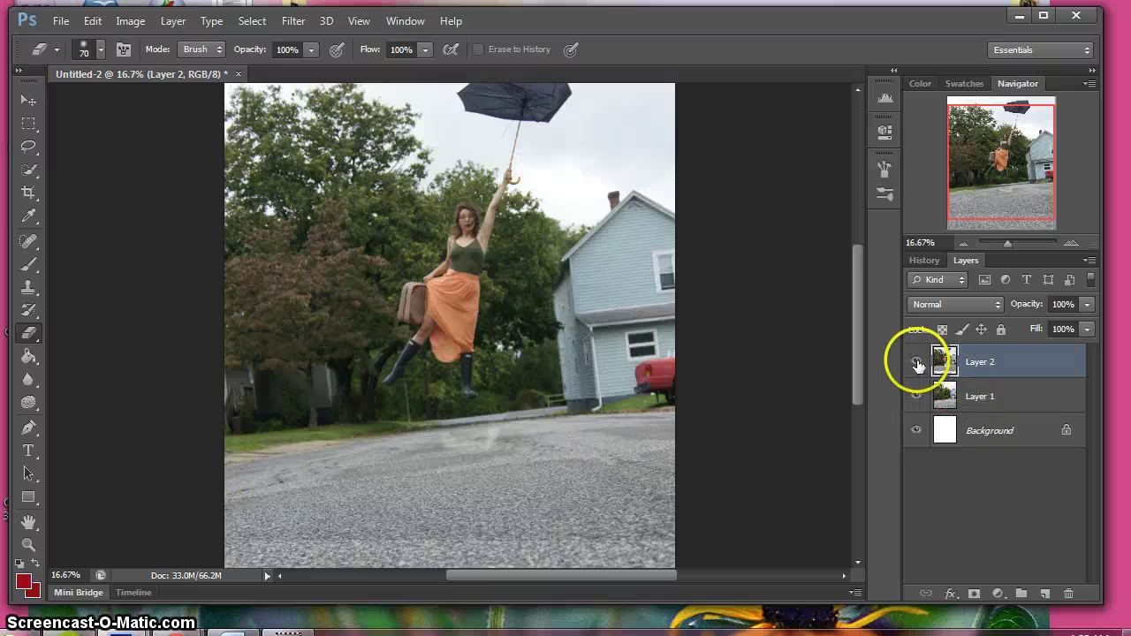
pyautogui.click(917, 362)
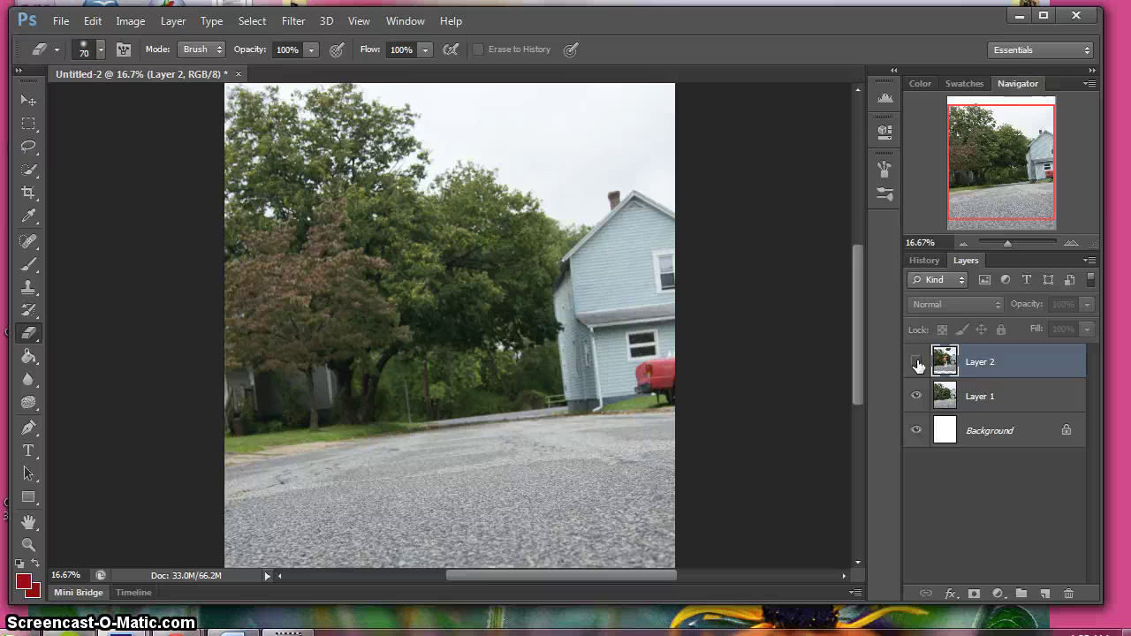
pyautogui.click(917, 362)
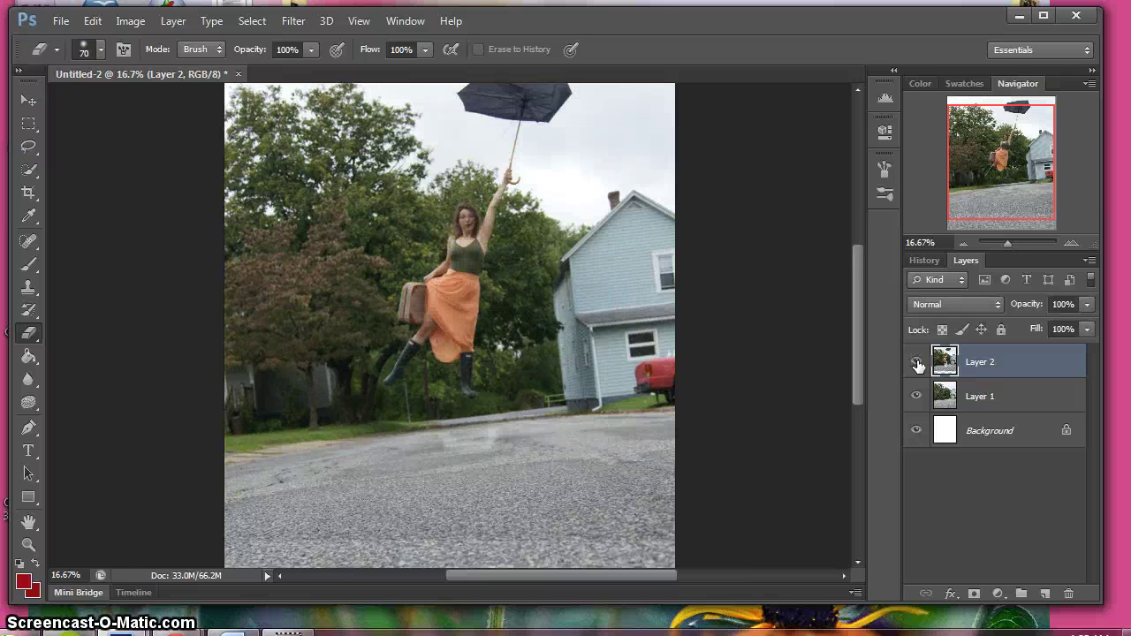
pyautogui.click(1016, 396)
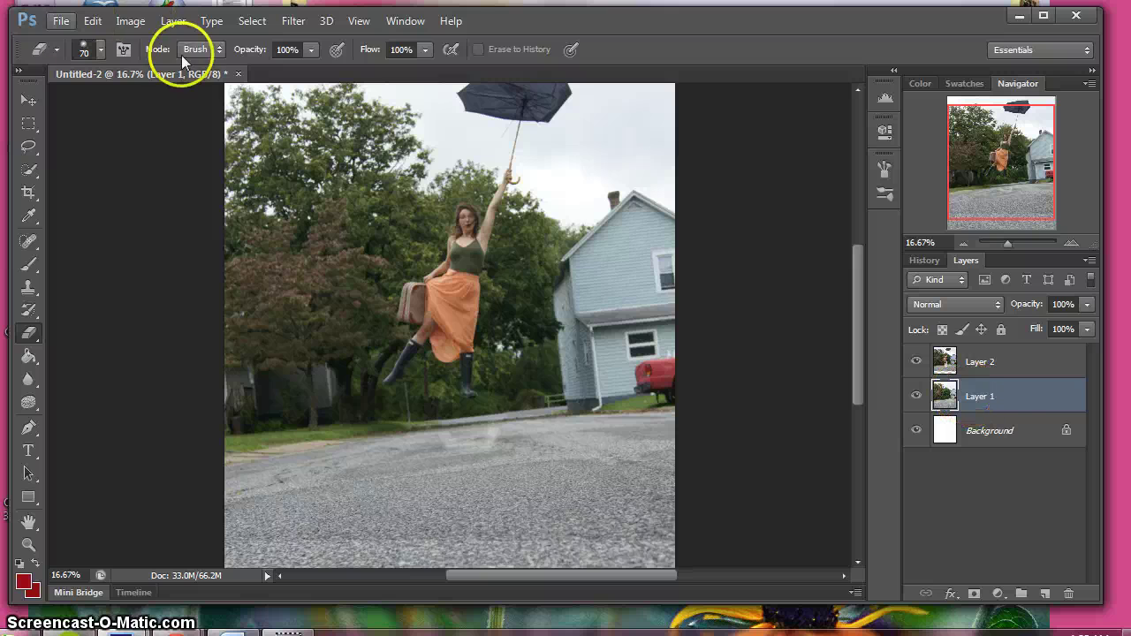
# - Set Layer 1's Brightness/Contrast brightness to -23, zoom out to 12.5%, and touch up the lower-left road
pyautogui.click(133, 22)
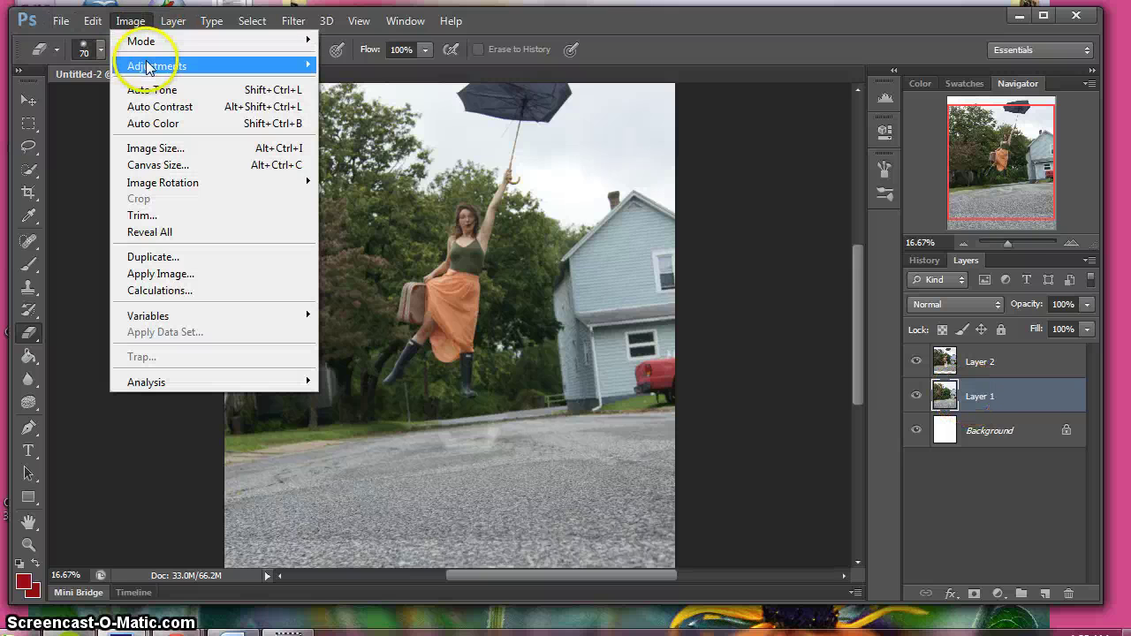
pyautogui.moveTo(291, 65)
pyautogui.click(386, 73)
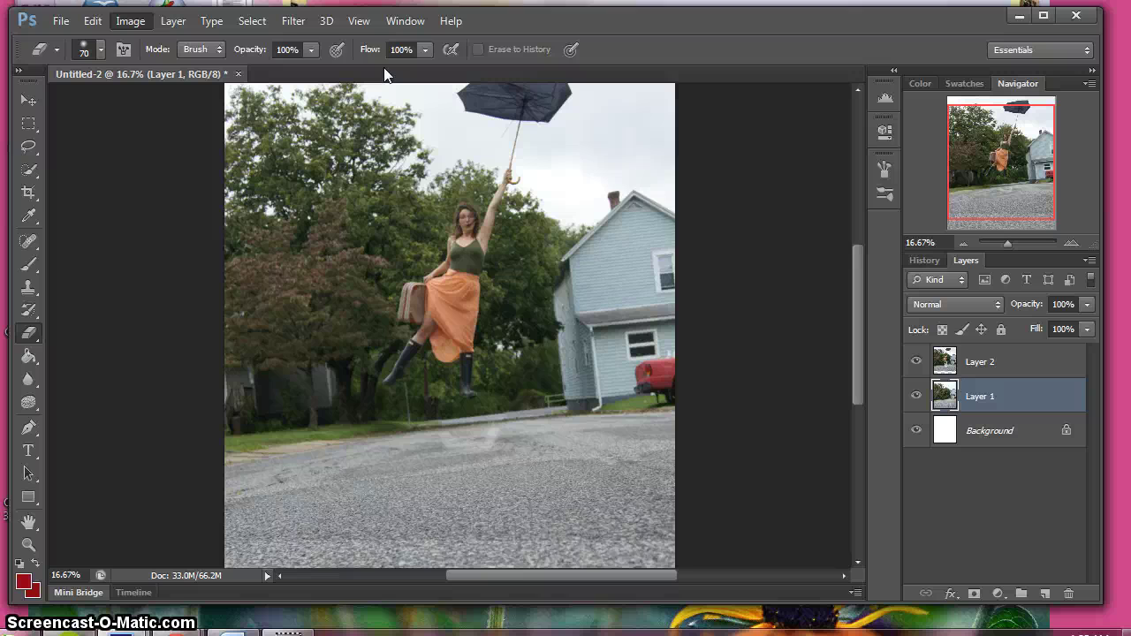
pyautogui.moveTo(722, 162); pyautogui.dragTo(715, 161)
pyautogui.press('Down')
pyautogui.press('Down')
pyautogui.press('Down')
pyautogui.press('Down')
pyautogui.press('Down')
pyautogui.press('Down')
pyautogui.press('Down')
pyautogui.press('Down')
pyautogui.press('Down')
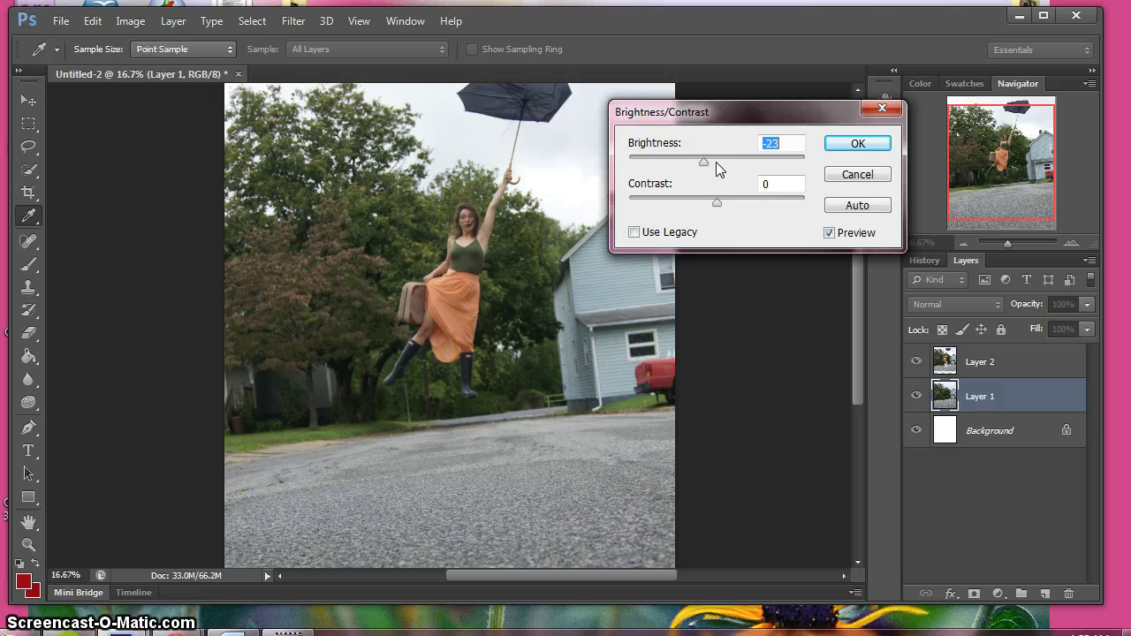
pyautogui.click(864, 142)
pyautogui.press('e')
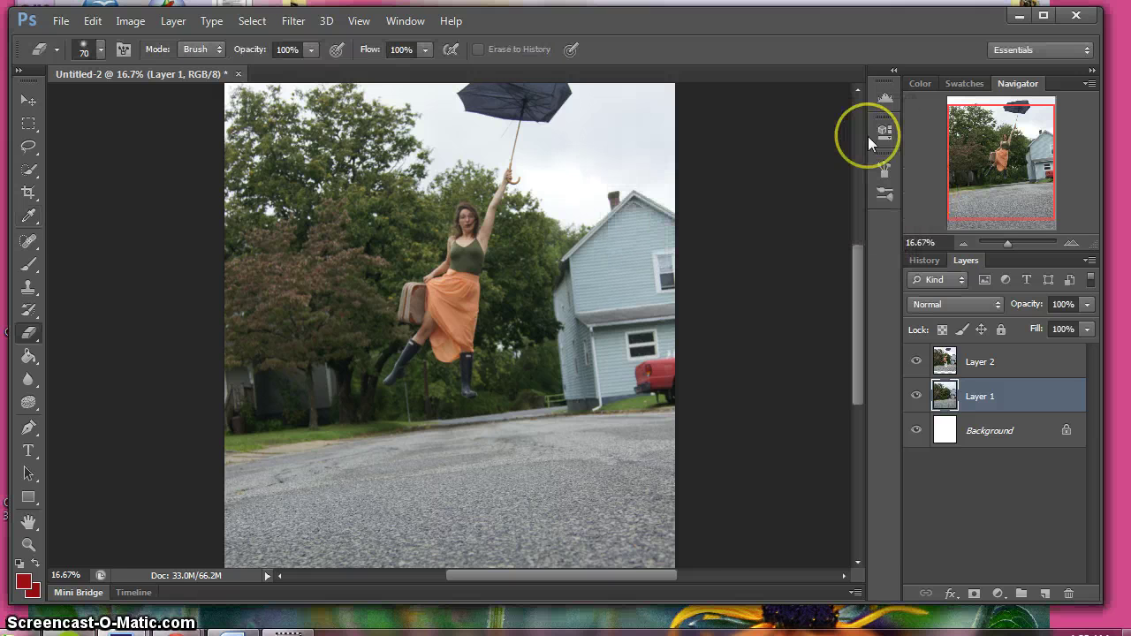
pyautogui.click(964, 243)
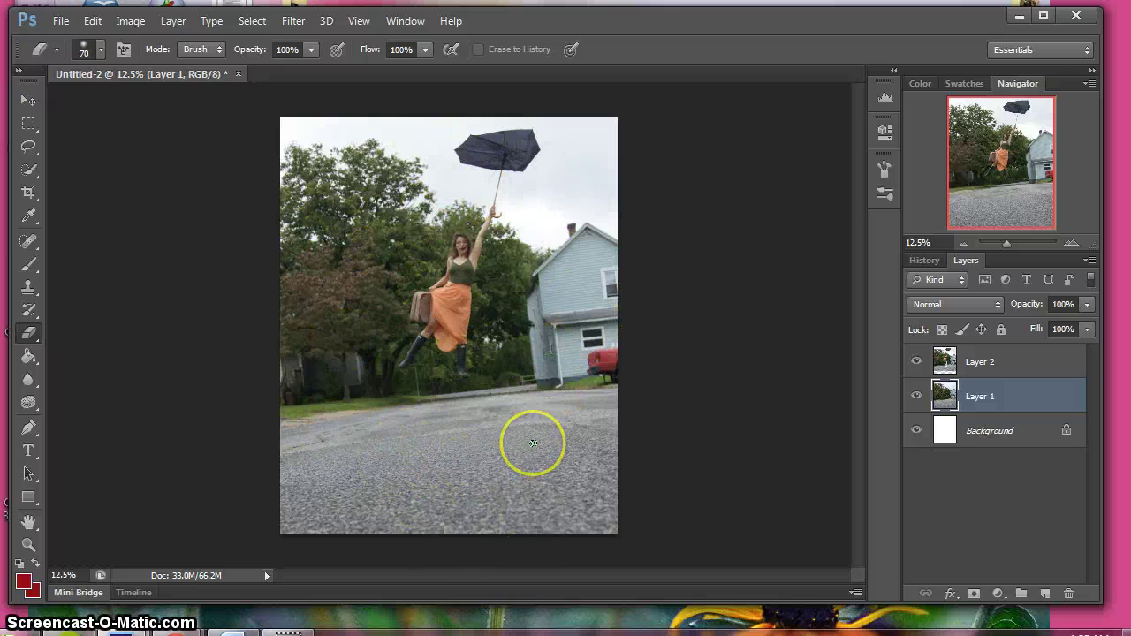
pyautogui.moveTo(480, 487)
pyautogui.mouseDown()
pyautogui.moveTo(426, 495)
pyautogui.moveTo(328, 462)
pyautogui.mouseUp()
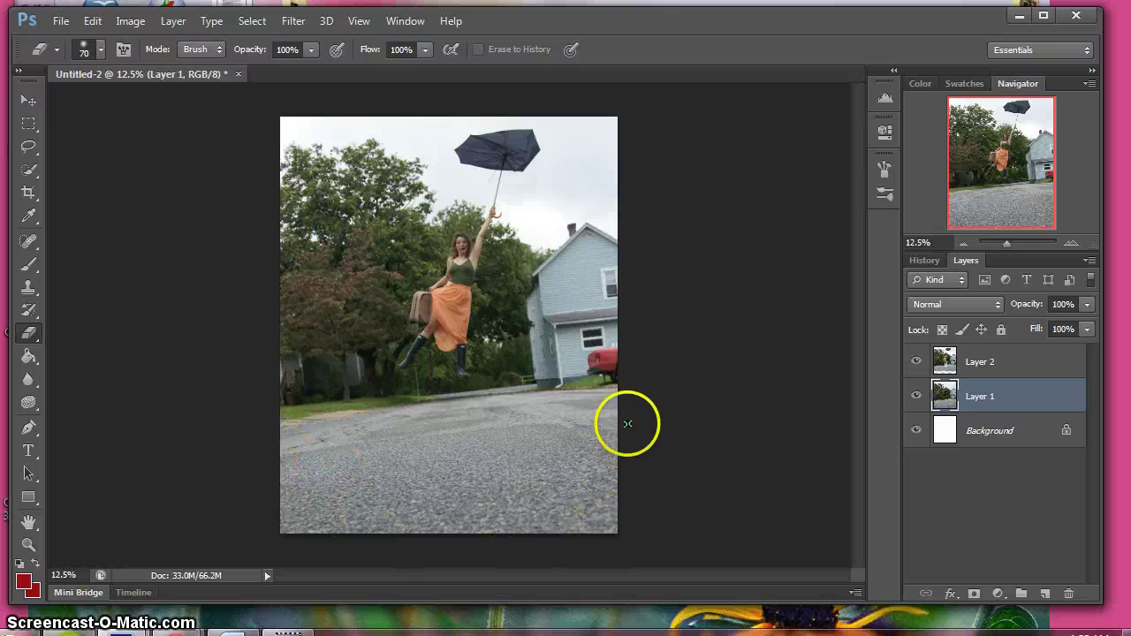